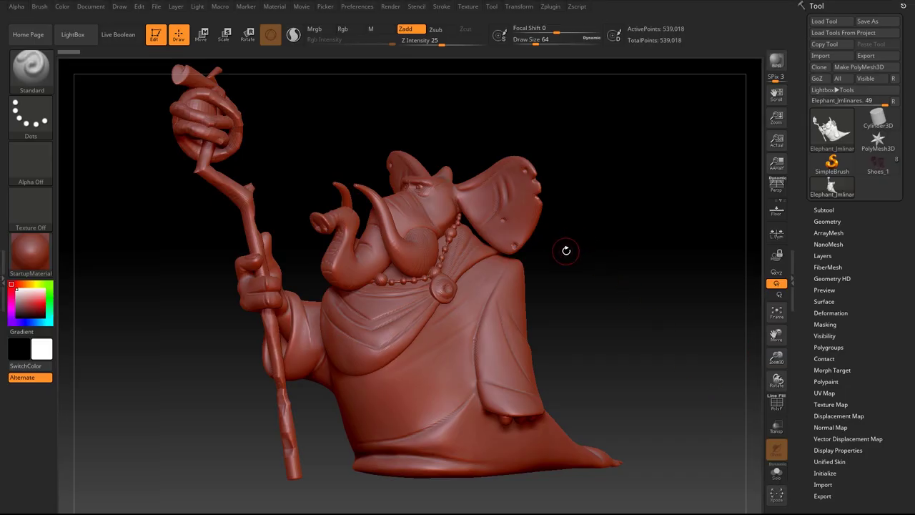
# - Turn the sculpt, then scroll Firefox's Master Elephant page past the concept sketch to the 3D render
pyautogui.moveTo(570, 257); pyautogui.dragTo(744, 262)
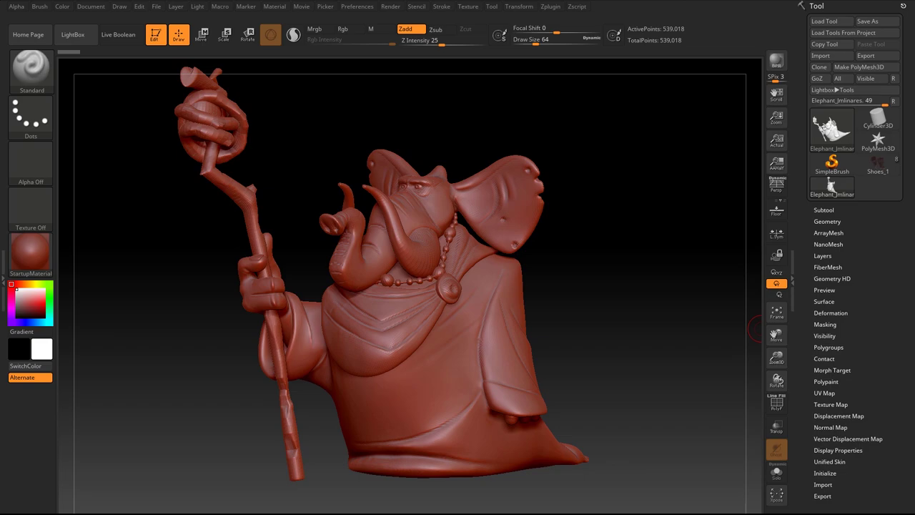
pyautogui.click(658, 497)
pyautogui.scroll(4, 535, 270)
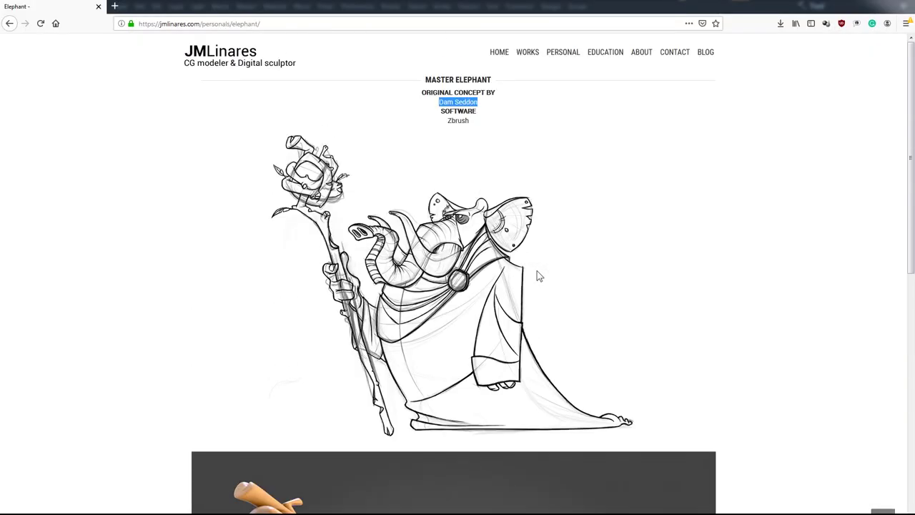
pyautogui.click(438, 104)
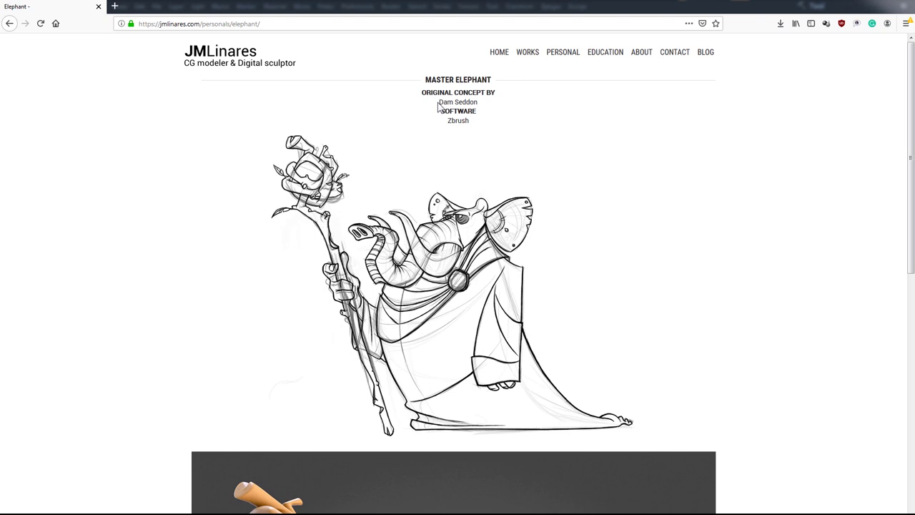
pyautogui.moveTo(440, 104); pyautogui.dragTo(511, 126)
pyautogui.scroll(-5, 582, 236)
pyautogui.scroll(-5, 582, 237)
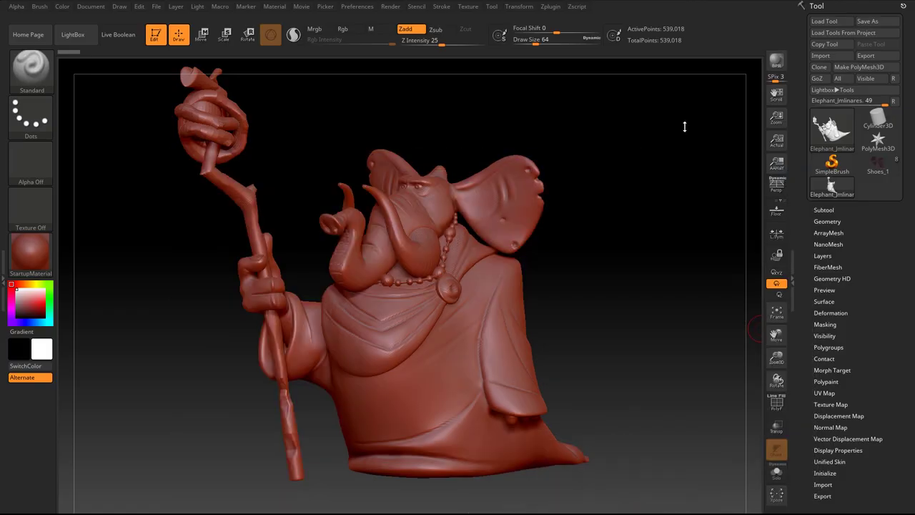
# - Turn the sculpt to a front view and export it as OBJ, overwriting Elephant_Jmlinares.OBJ
pyautogui.moveTo(602, 235)
pyautogui.mouseDown()
pyautogui.moveTo(580, 236)
pyautogui.moveTo(735, 235)
pyautogui.moveTo(720, 207)
pyautogui.mouseUp()
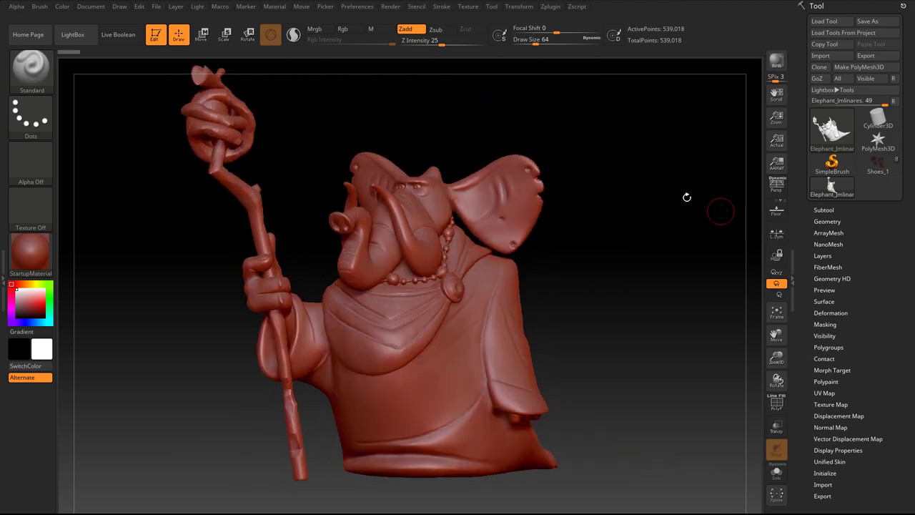
pyautogui.click(866, 55)
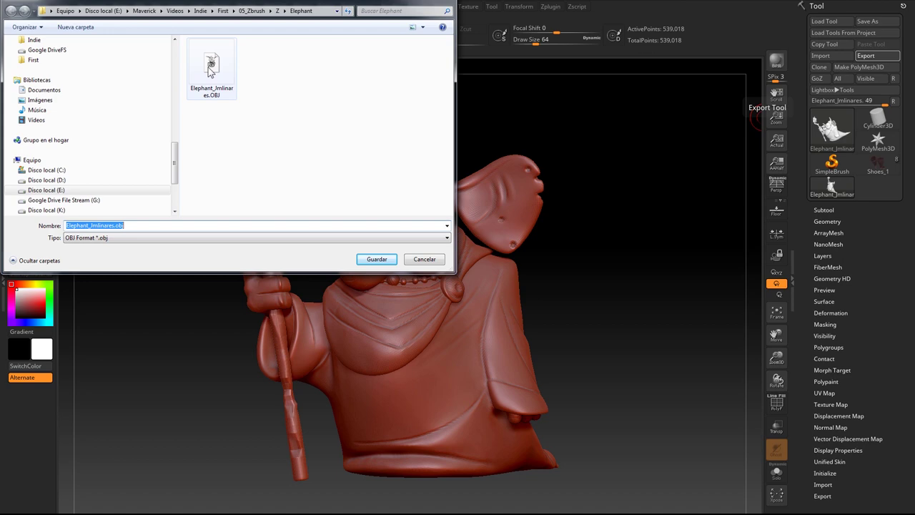
pyautogui.doubleClick(208, 67)
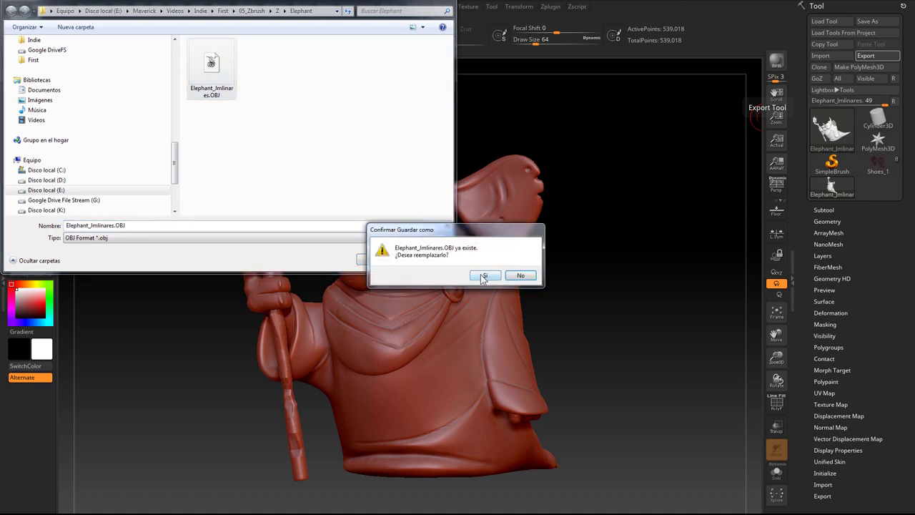
pyautogui.click(484, 276)
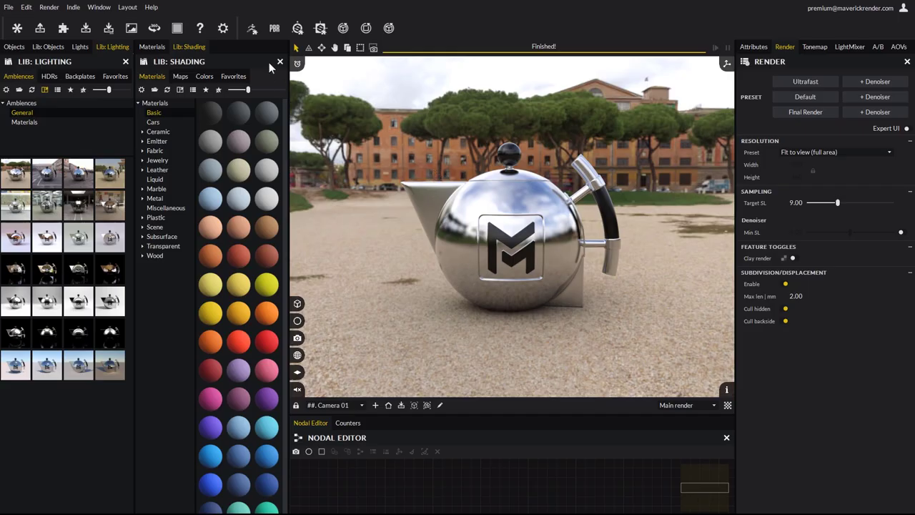
# - Import Elephant_Jmlinares.OBJ through Import Zbrush Model without saving, using the second ambience and default scale and materials
pyautogui.click(253, 30)
pyautogui.click(511, 306)
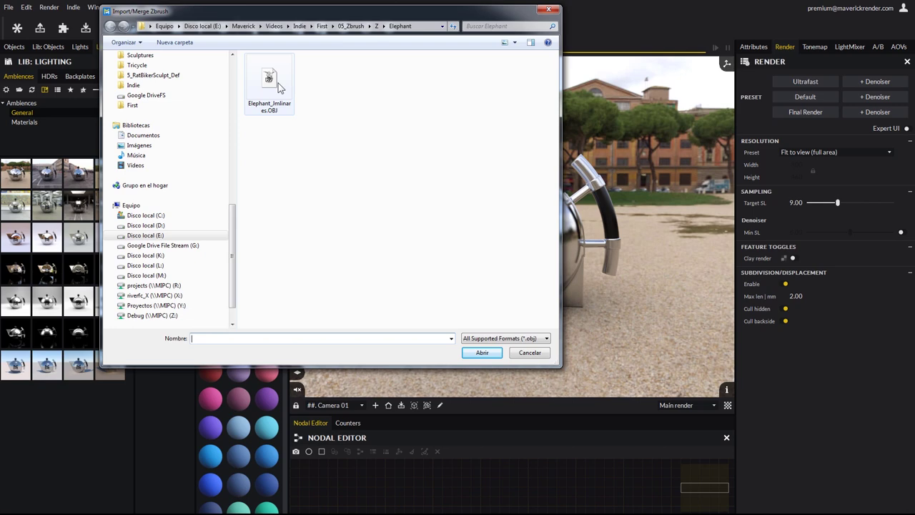
pyautogui.doubleClick(277, 85)
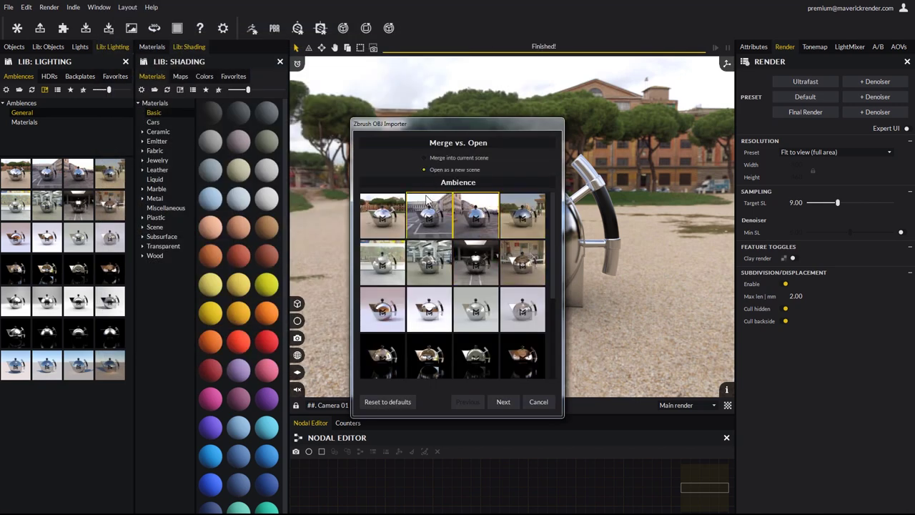
pyautogui.click(526, 213)
pyautogui.click(434, 227)
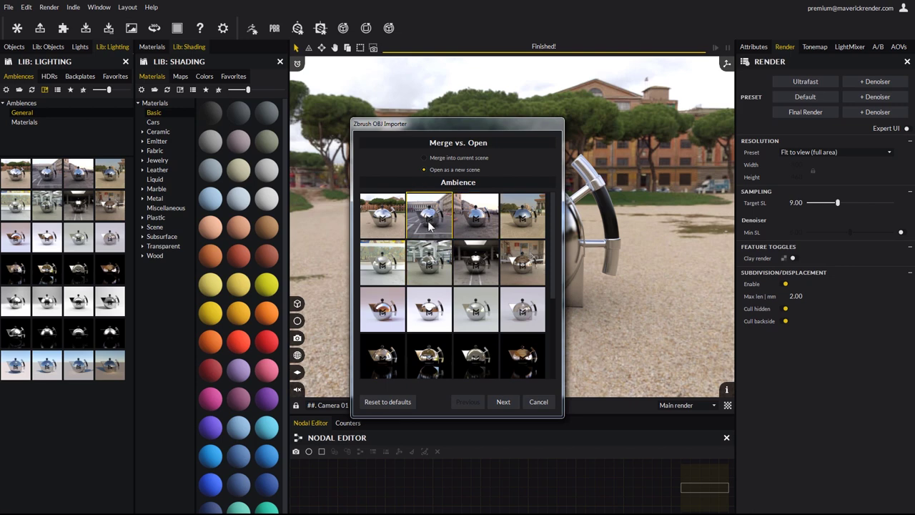
pyautogui.click(503, 402)
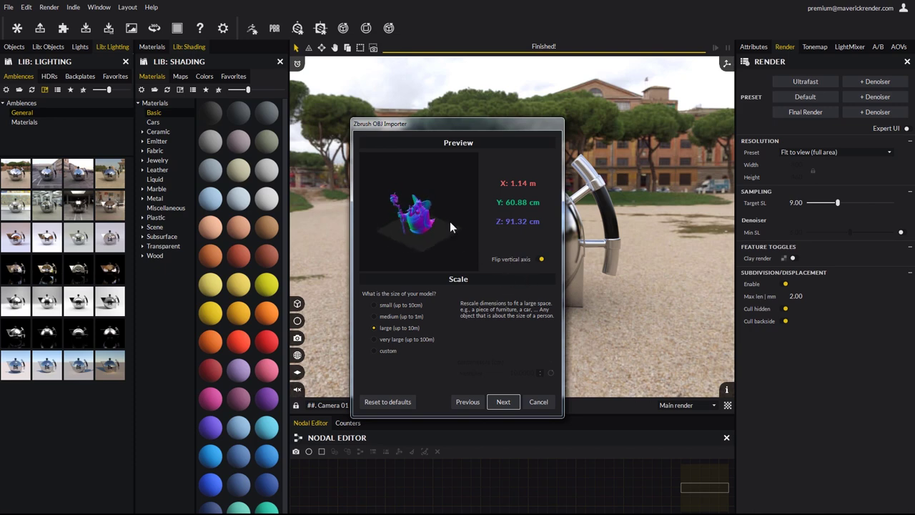
pyautogui.click(504, 403)
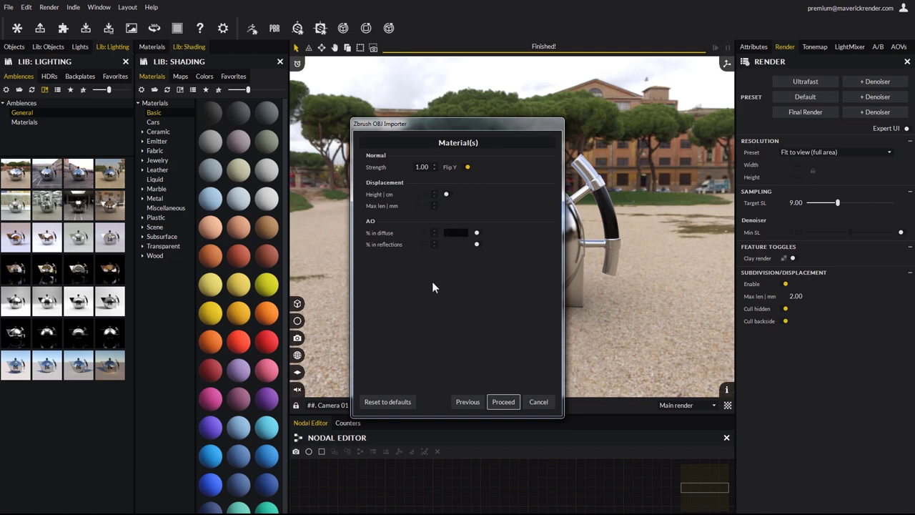
pyautogui.click(504, 402)
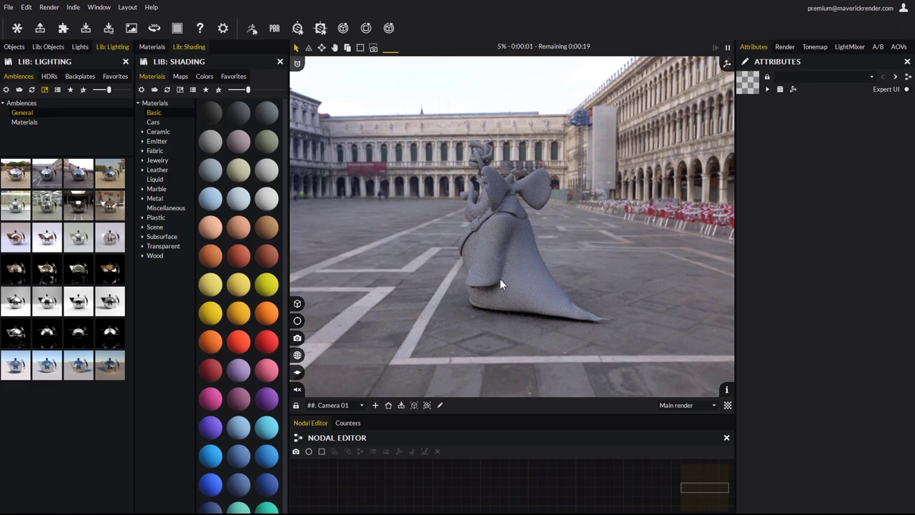
# - Orbit and zoom the camera to frame the elephant's front more closely
pyautogui.moveTo(486, 263); pyautogui.dragTo(502, 230)
pyautogui.scroll(3, 503, 230)
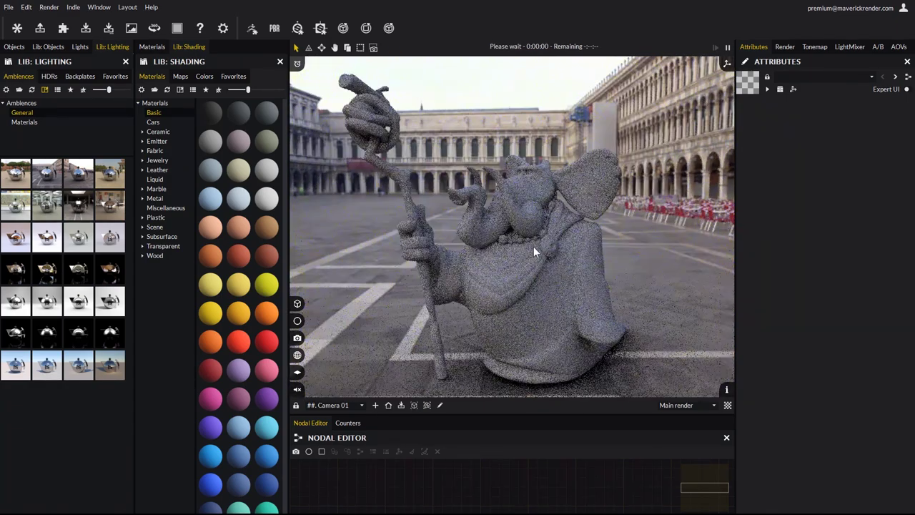
pyautogui.moveTo(533, 264); pyautogui.dragTo(541, 263)
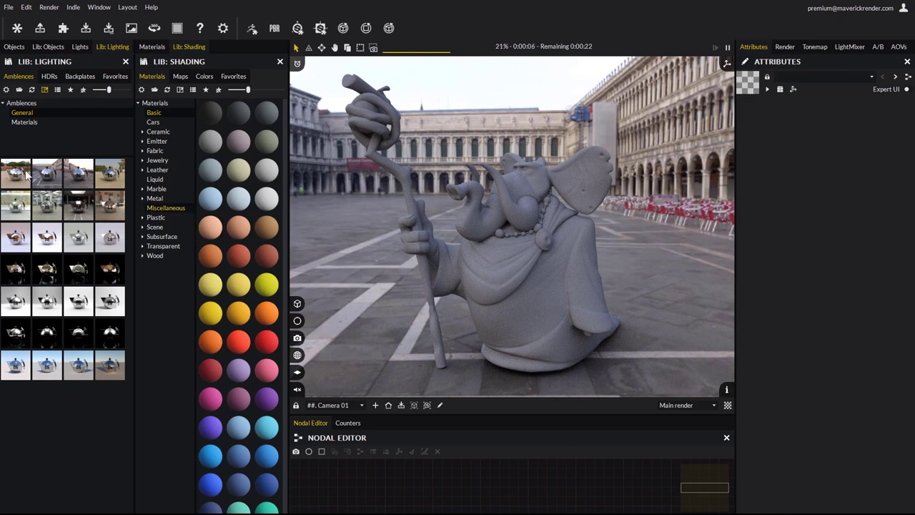
# - Apply the fourth plaza ambience and rotate it so the columned hall sits behind the elephant
pyautogui.moveTo(16, 172); pyautogui.dragTo(427, 314)
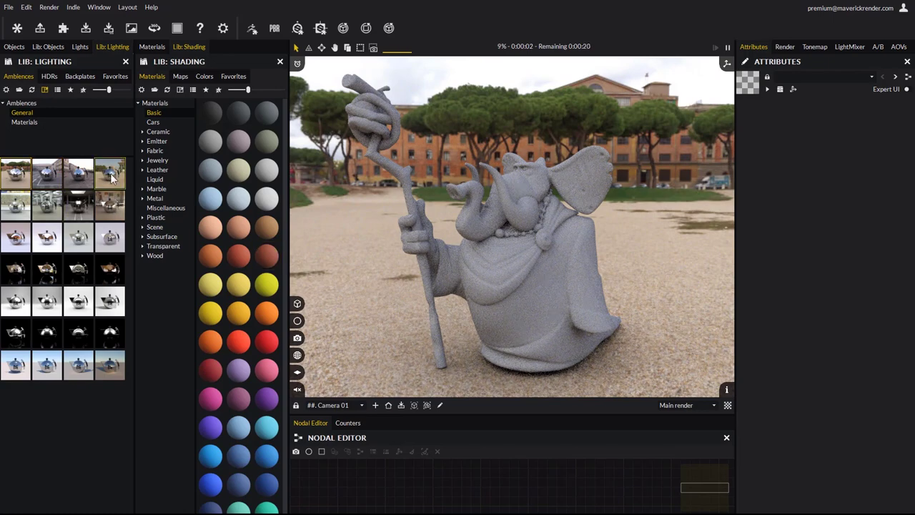
pyautogui.moveTo(110, 172); pyautogui.dragTo(504, 272)
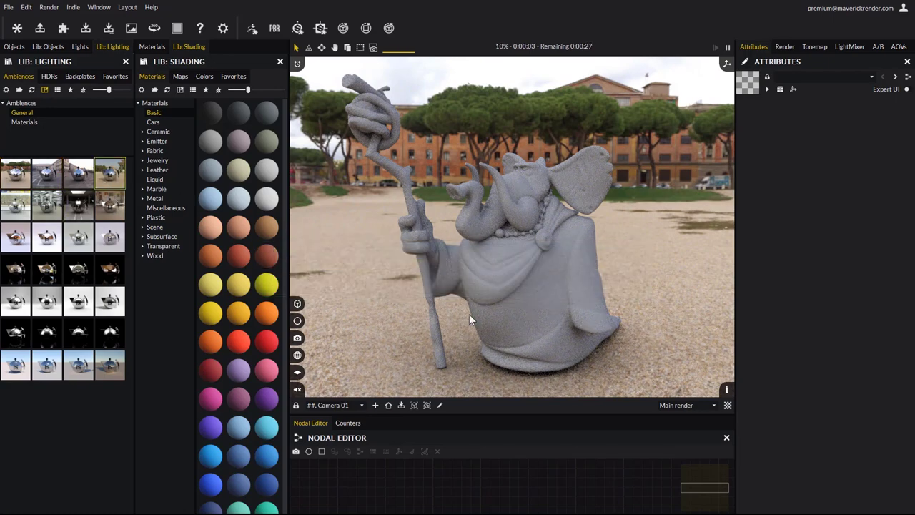
pyautogui.keyDown('ctrl'); pyautogui.keyDown('shift'); pyautogui.click(519, 260); pyautogui.keyUp('shift'); pyautogui.keyUp('ctrl')
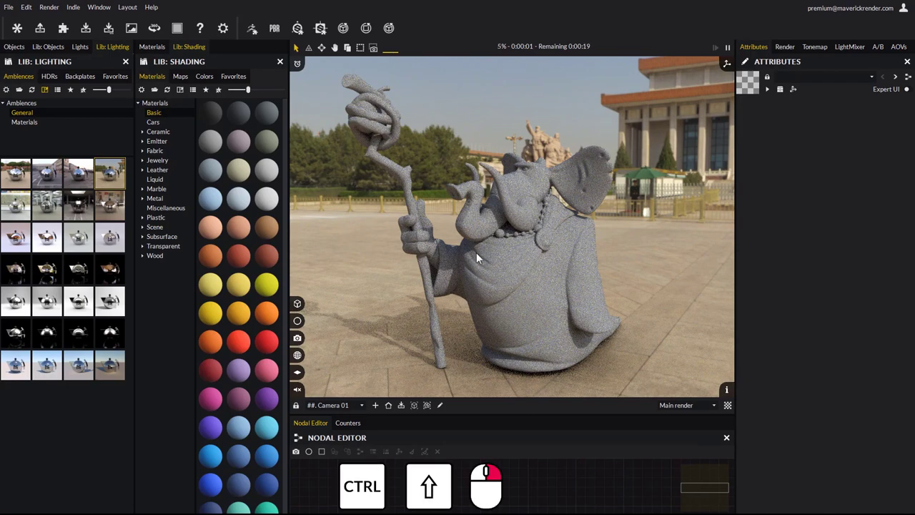
pyautogui.keyDown('ctrl'); pyautogui.keyDown('shift'); pyautogui.moveTo(477, 253); pyautogui.dragTo(788, 305); pyautogui.keyUp('shift'); pyautogui.keyUp('ctrl')
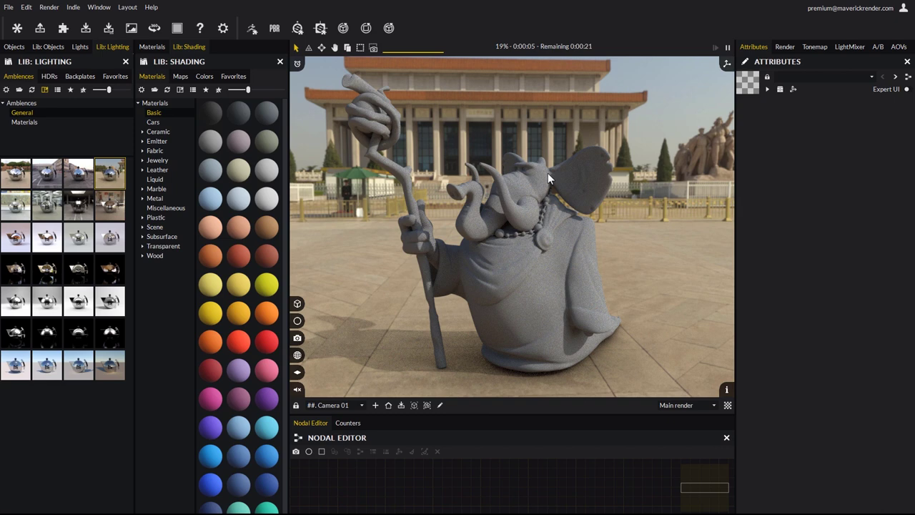
# - Try Plastic > Rough swatches (Platinum grey, Brown beige, dark red, Sky blue), ending with Plastic Rough 24 Yellow orange
pyautogui.click(141, 217)
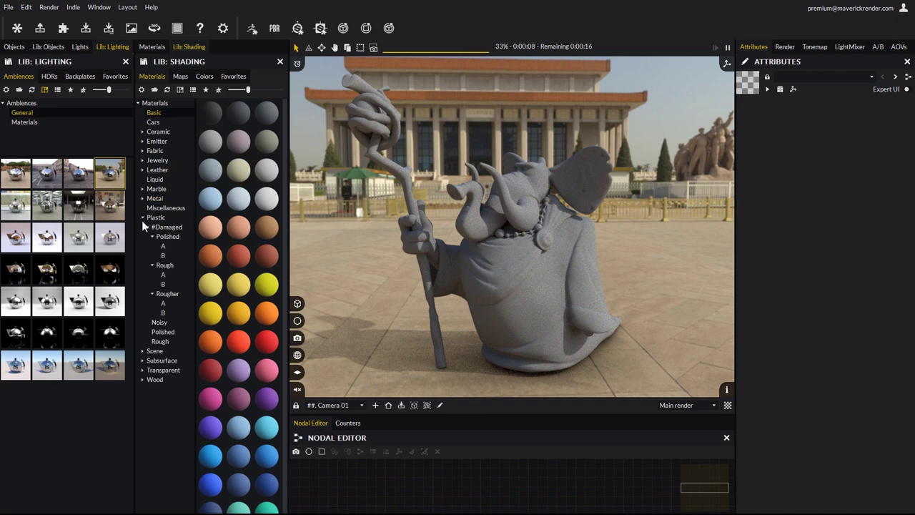
pyautogui.click(161, 341)
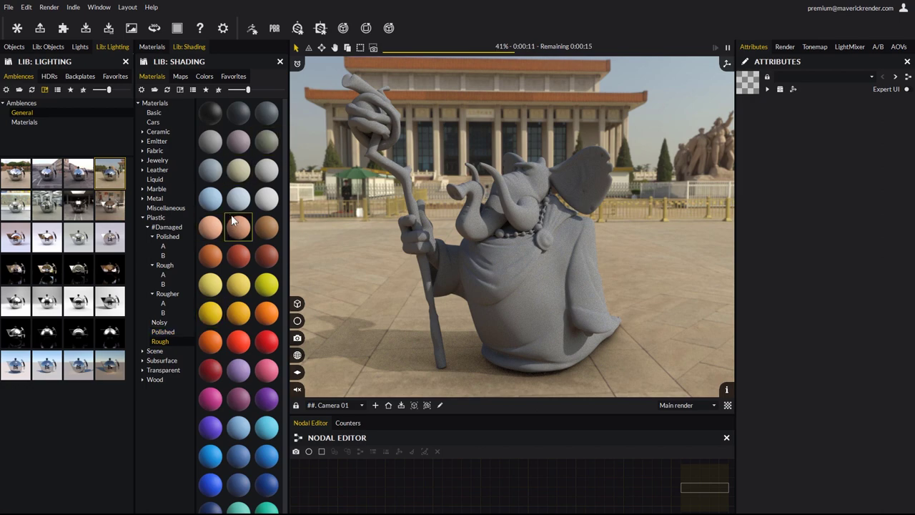
pyautogui.moveTo(238, 141); pyautogui.dragTo(500, 276)
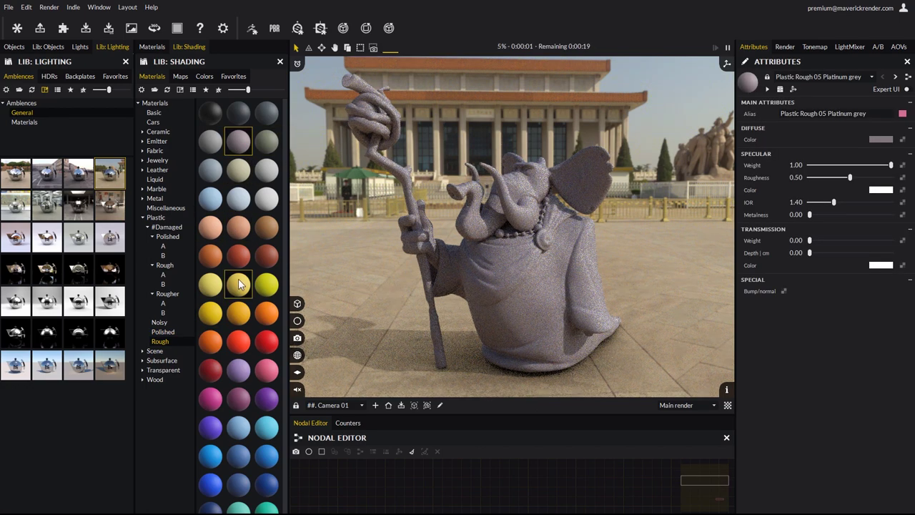
pyautogui.moveTo(267, 227); pyautogui.dragTo(513, 297)
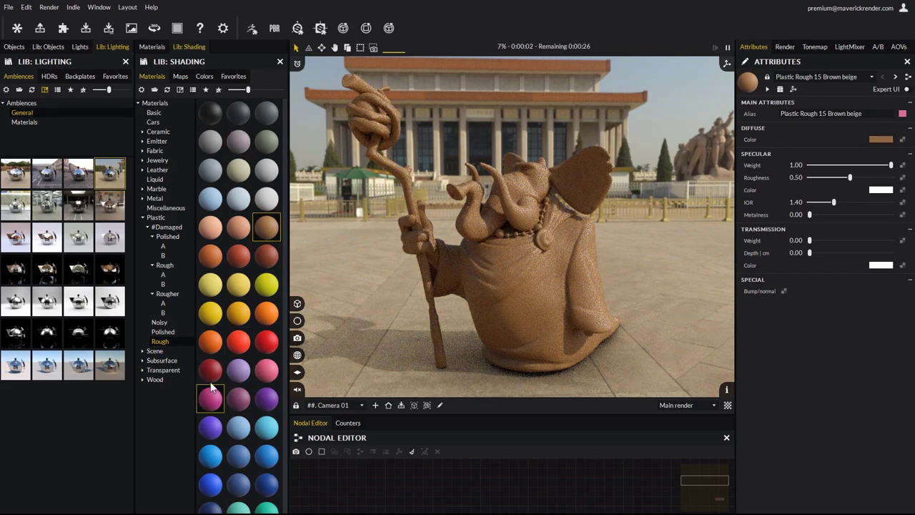
pyautogui.moveTo(210, 370); pyautogui.dragTo(492, 305)
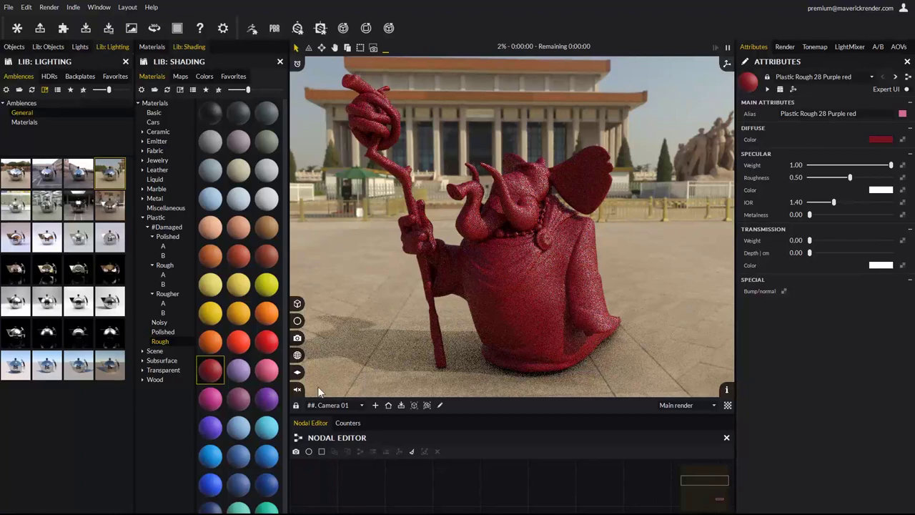
pyautogui.moveTo(264, 456); pyautogui.dragTo(522, 291)
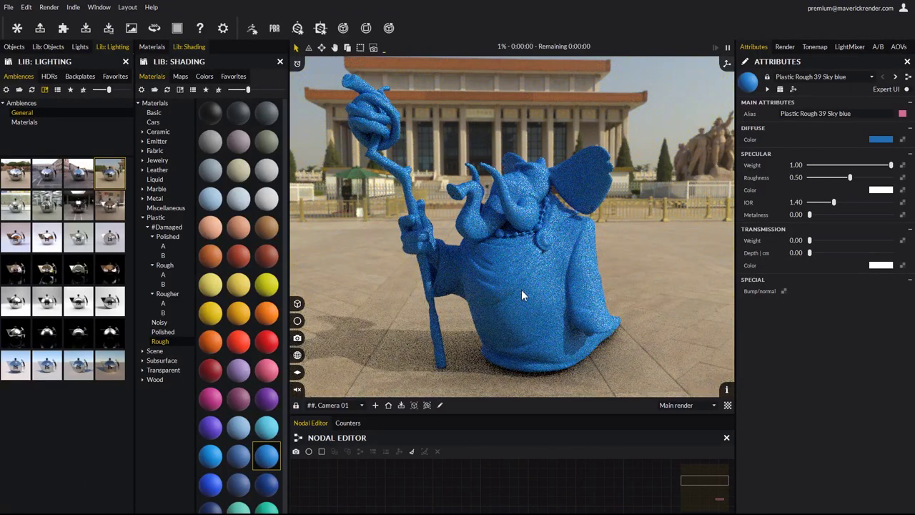
pyautogui.moveTo(263, 319); pyautogui.dragTo(511, 270)
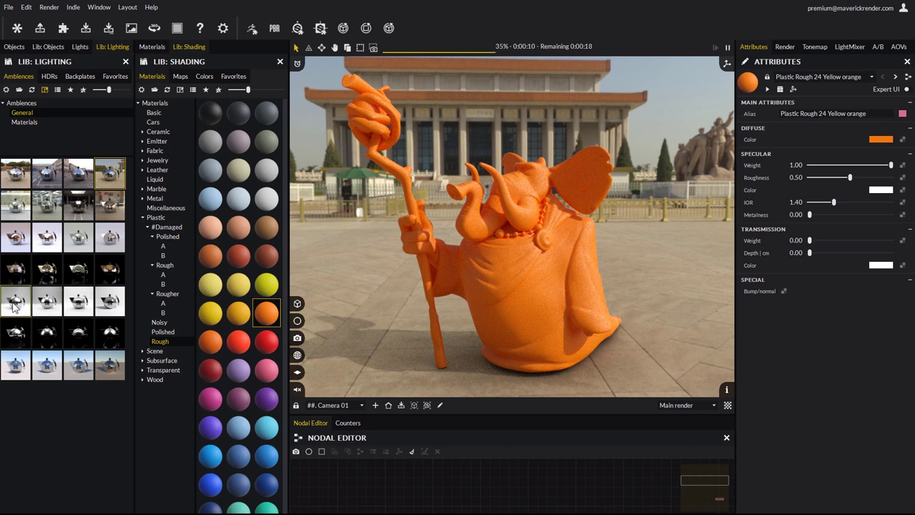
# - Try three LIB: Lighting studio ambiences, keep the white studio one, and rotate it to swing the shadow
pyautogui.moveTo(15, 306); pyautogui.dragTo(435, 317)
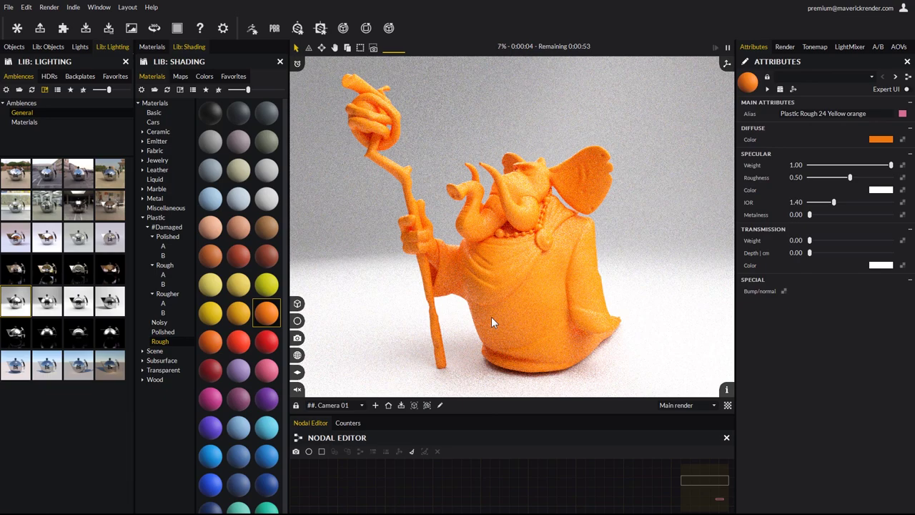
pyautogui.moveTo(79, 306); pyautogui.dragTo(472, 331)
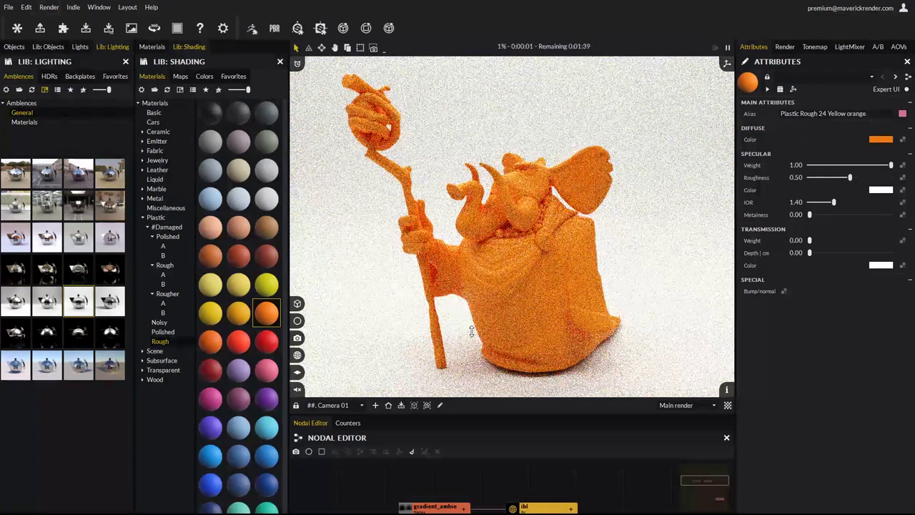
pyautogui.moveTo(111, 306); pyautogui.dragTo(508, 313)
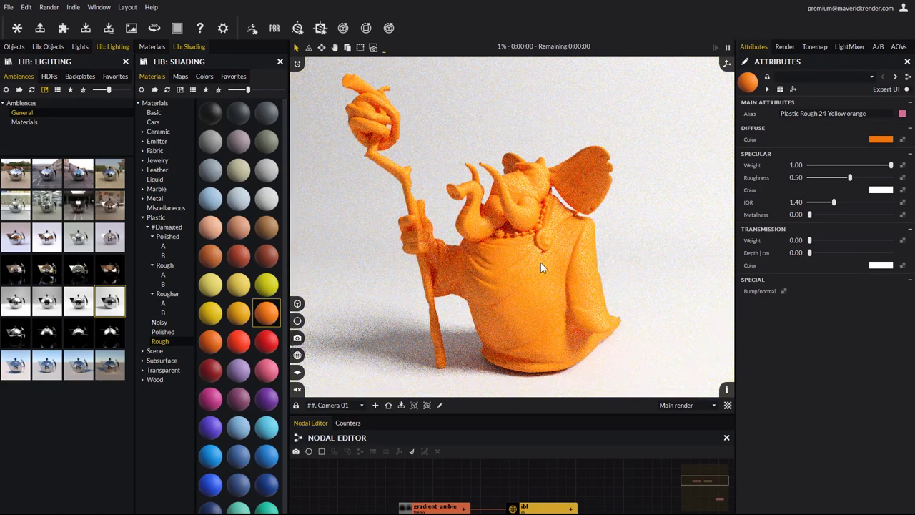
pyautogui.keyDown('ctrl'); pyautogui.keyDown('shift'); pyautogui.moveTo(507, 255); pyautogui.dragTo(589, 337); pyautogui.keyUp('shift'); pyautogui.keyUp('ctrl')
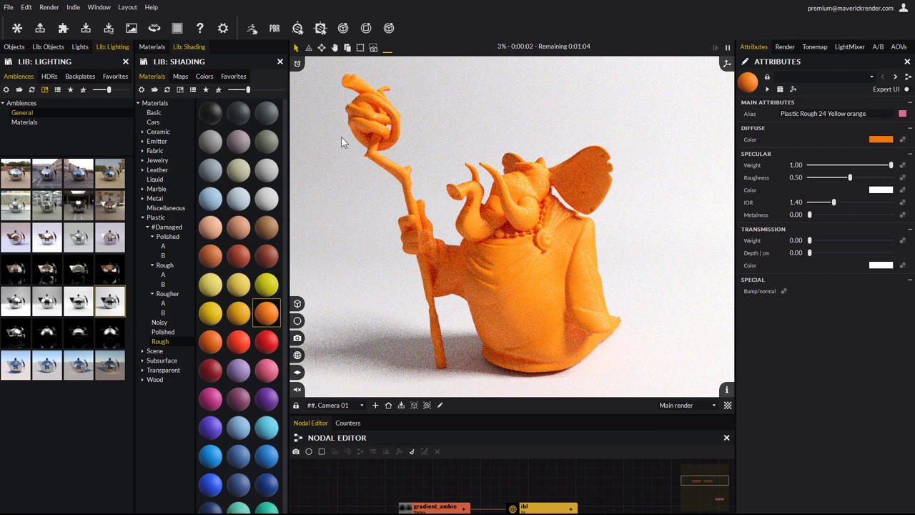
# - Delete spotlight 001 from the Lights list
pyautogui.click(80, 47)
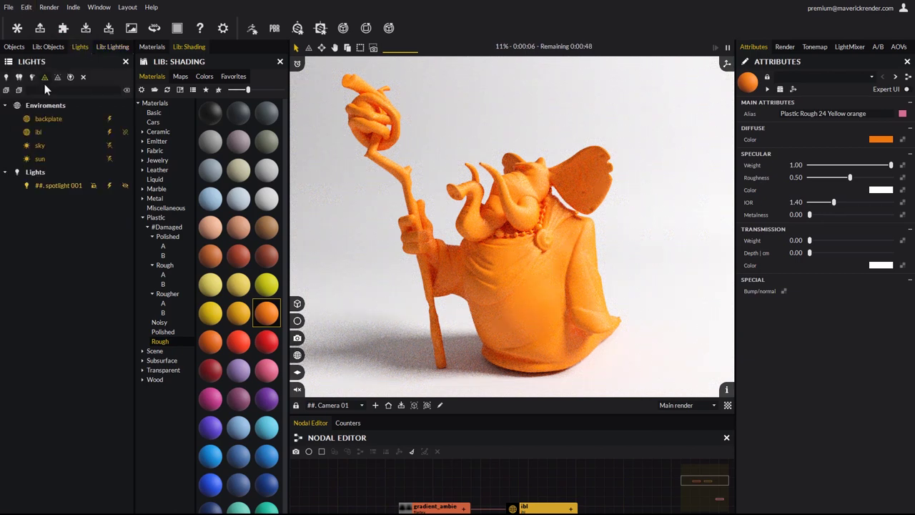
pyautogui.click(60, 185)
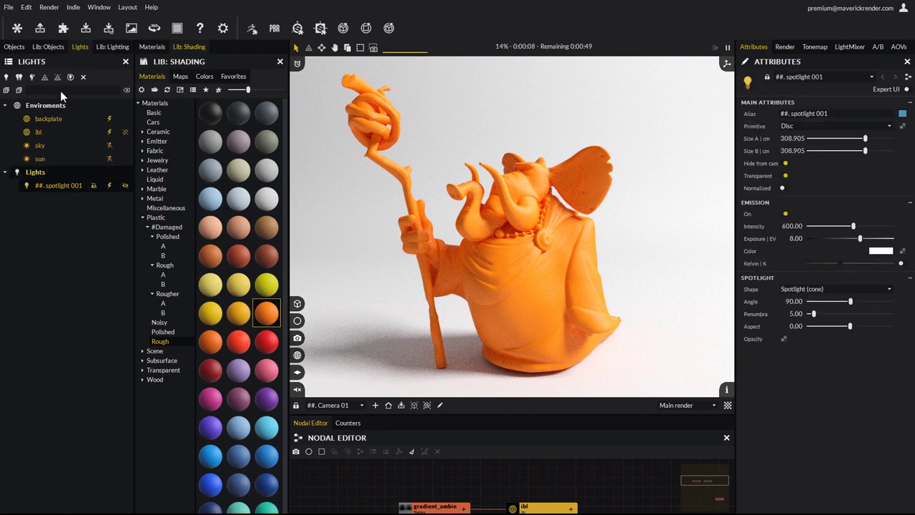
pyautogui.click(83, 78)
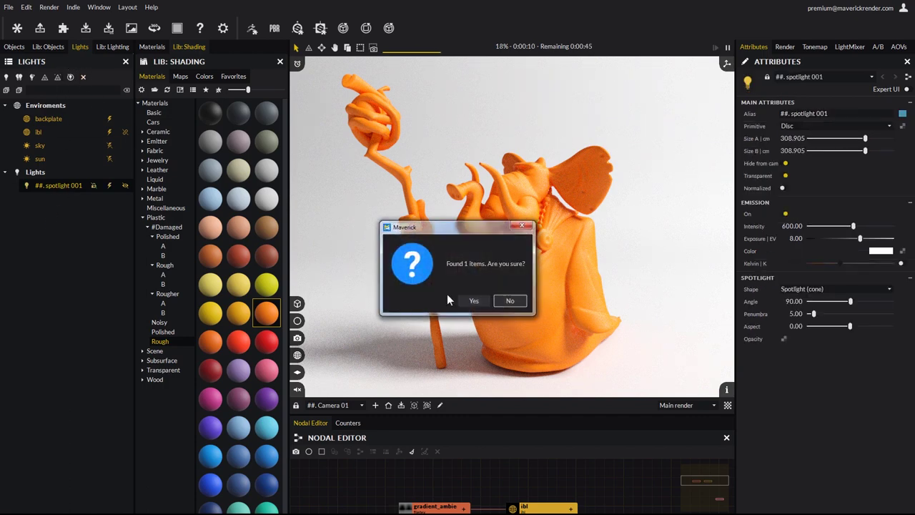
pyautogui.click(473, 304)
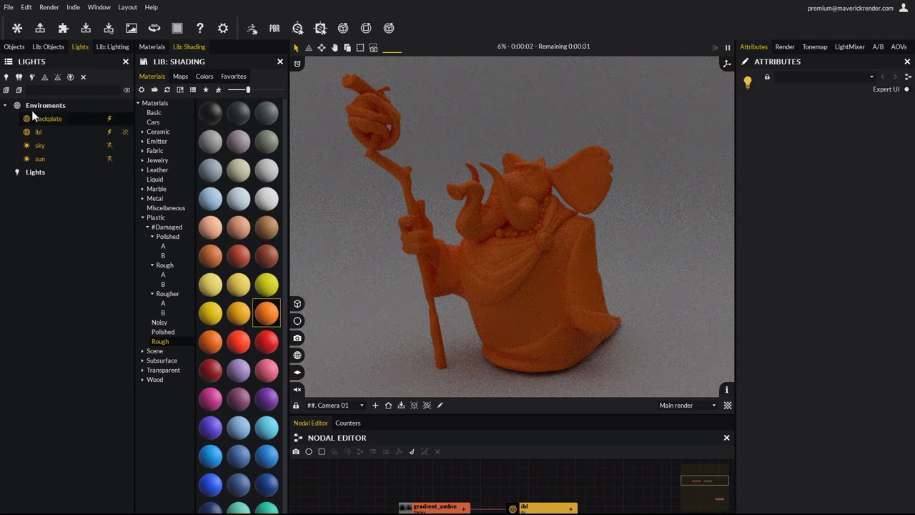
# - Add two new lights, light top 001 from the top and light left 001 from the left
pyautogui.click(7, 77)
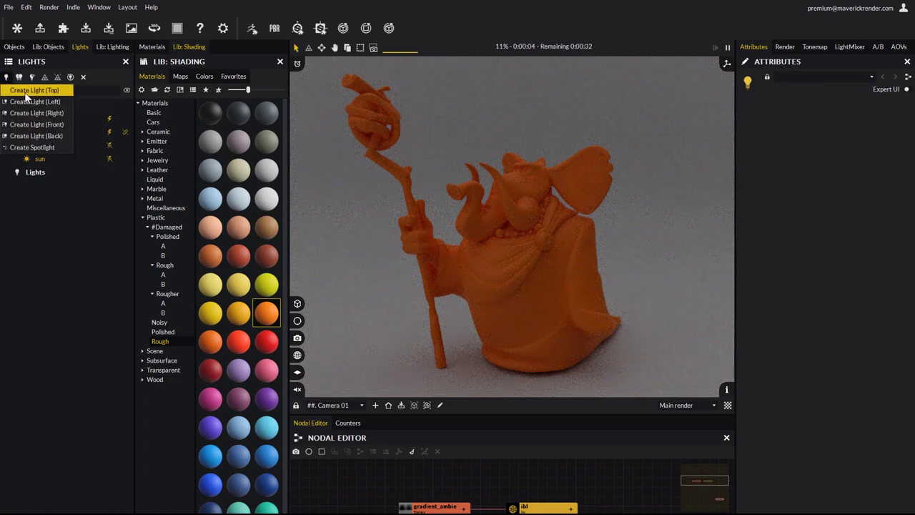
pyautogui.click(27, 90)
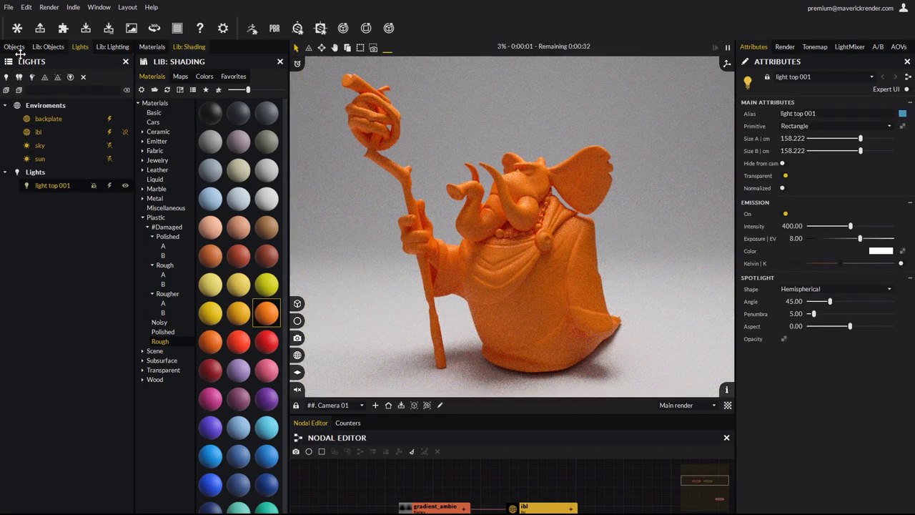
pyautogui.click(7, 79)
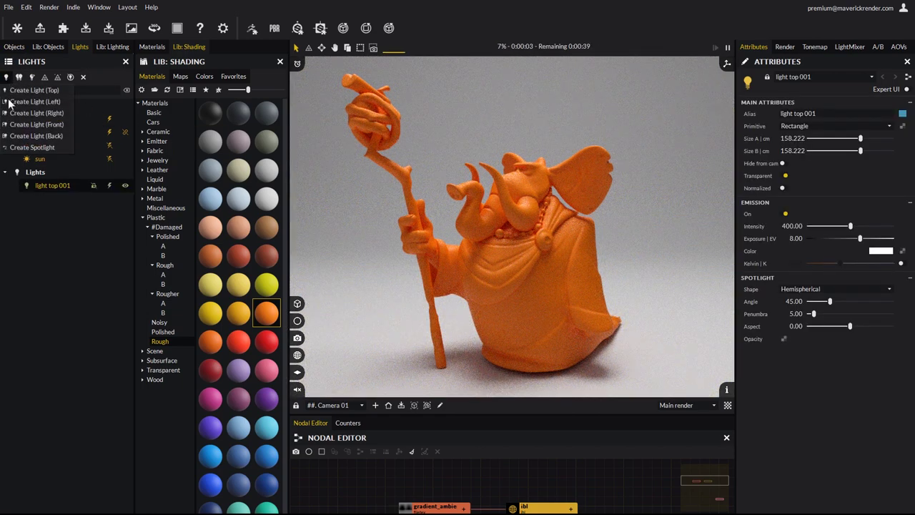
pyautogui.click(33, 102)
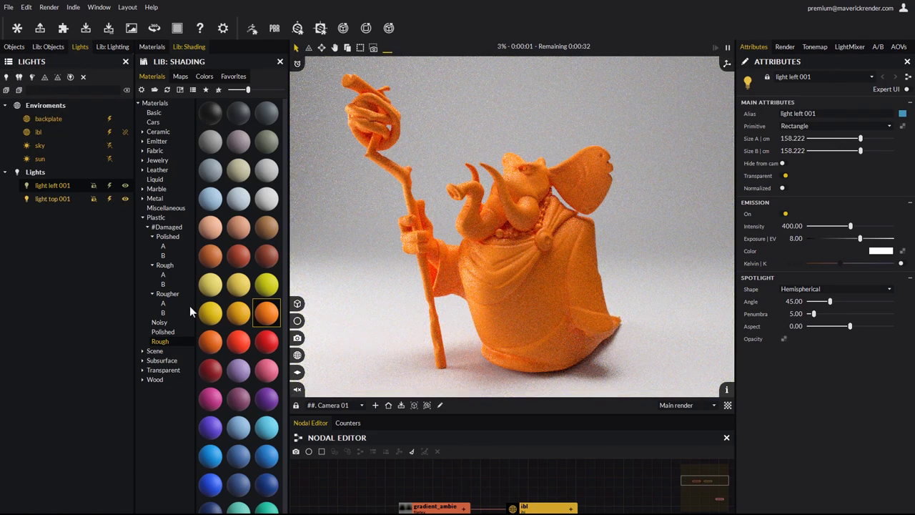
pyautogui.click(73, 246)
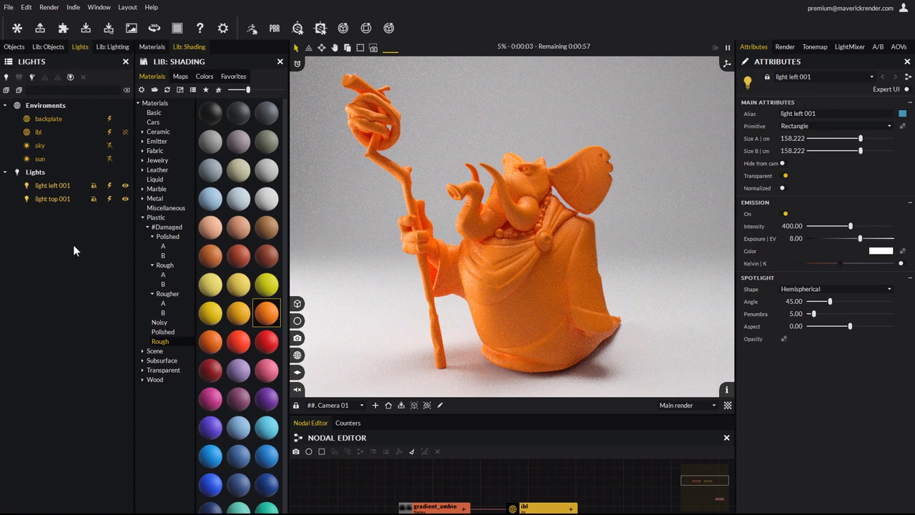
# - Place light 001 with the Normalight Tool, aiming it across chest, ear and staff before settling on the body
pyautogui.click(70, 77)
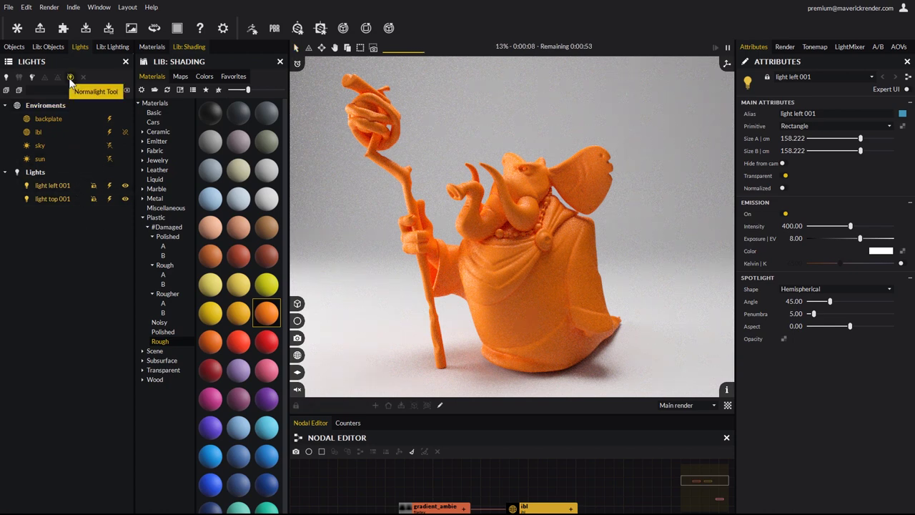
pyautogui.click(574, 228)
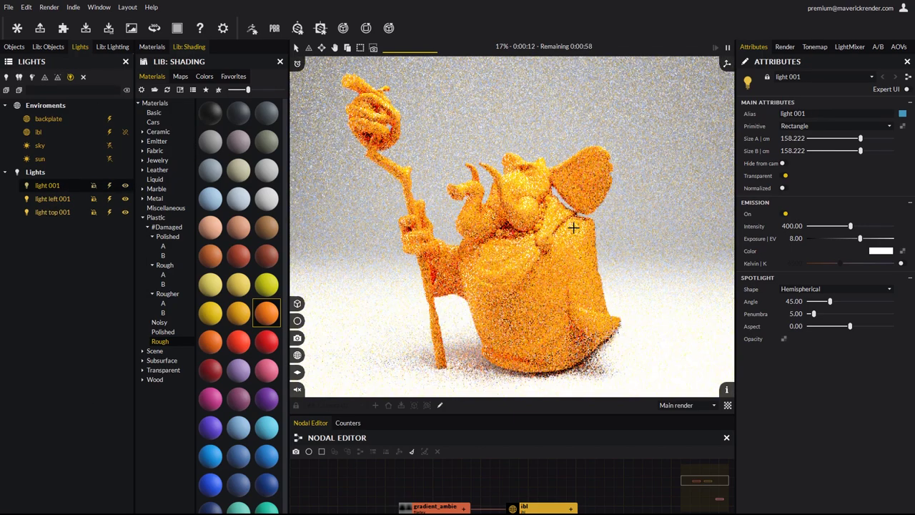
pyautogui.click(594, 178)
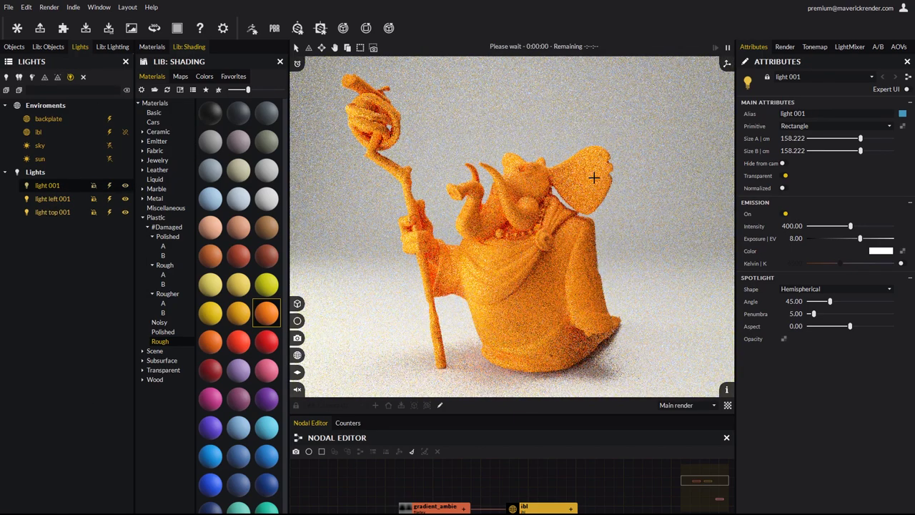
pyautogui.click(370, 146)
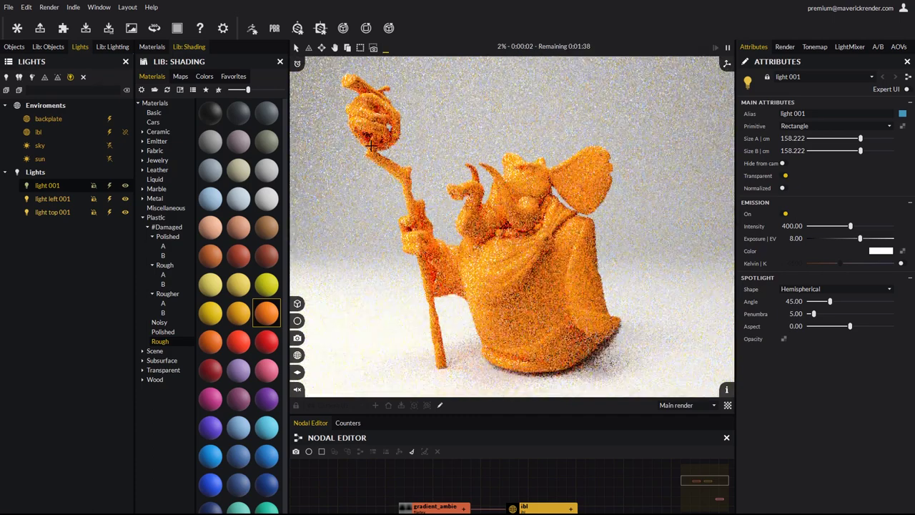
pyautogui.click(587, 266)
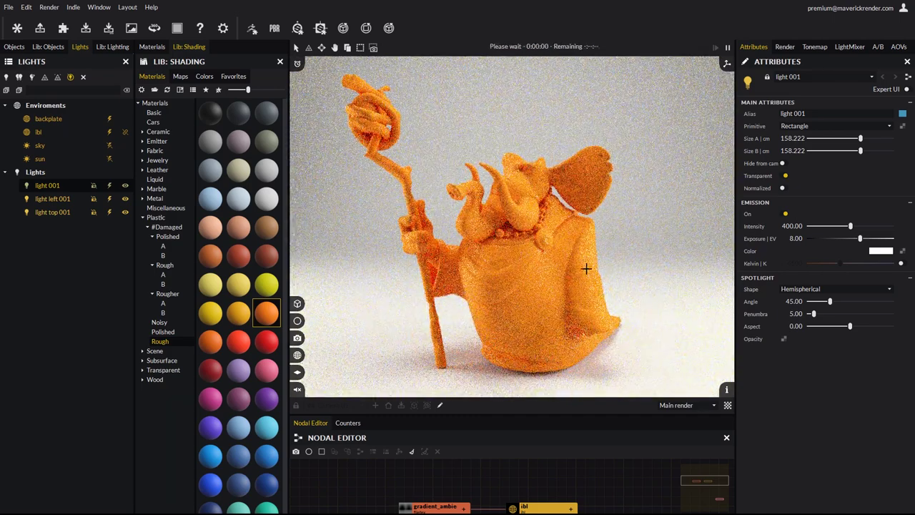
pyautogui.click(296, 48)
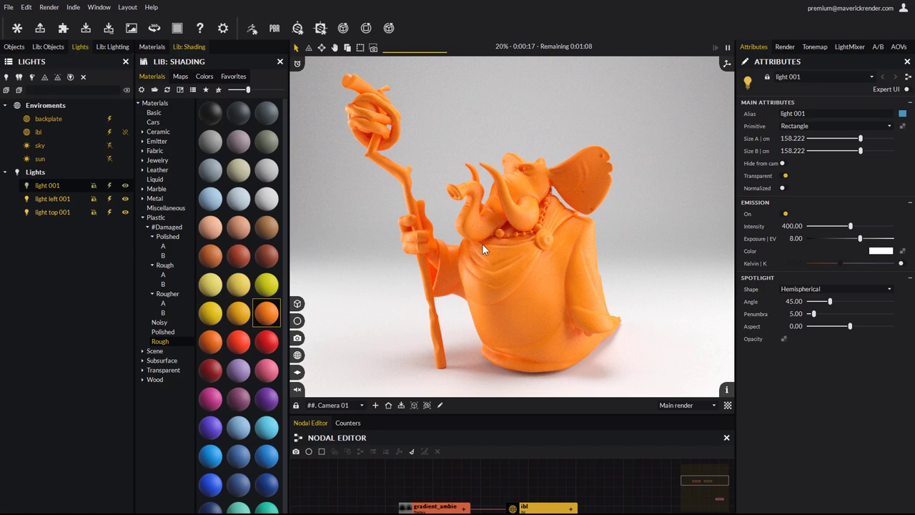
# - Enable the LightMixer and, soloing each channel, raise Channel 1 to 1.53 and Channel 2 to 2.03
pyautogui.click(850, 46)
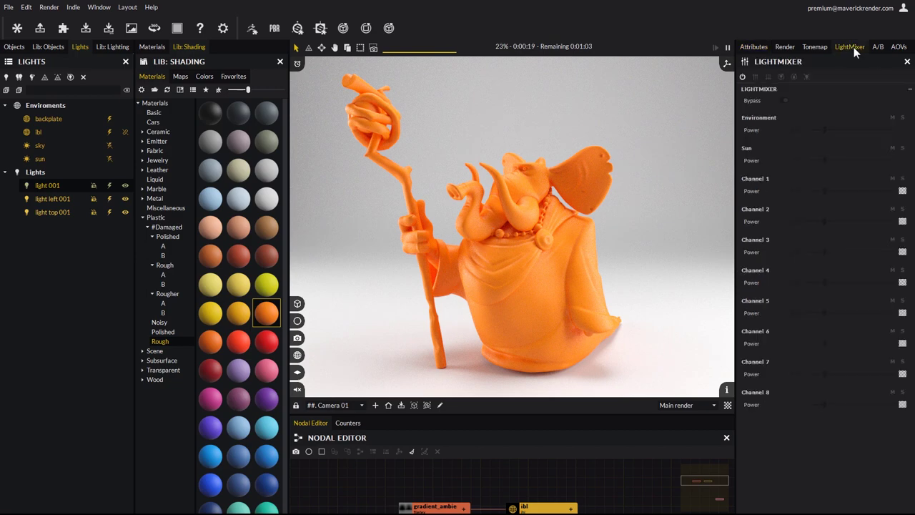
pyautogui.click(743, 76)
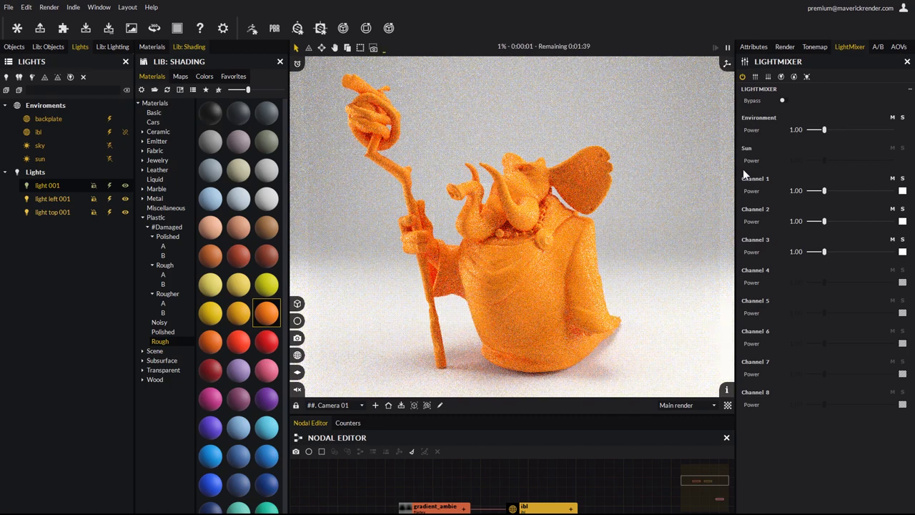
pyautogui.click(903, 118)
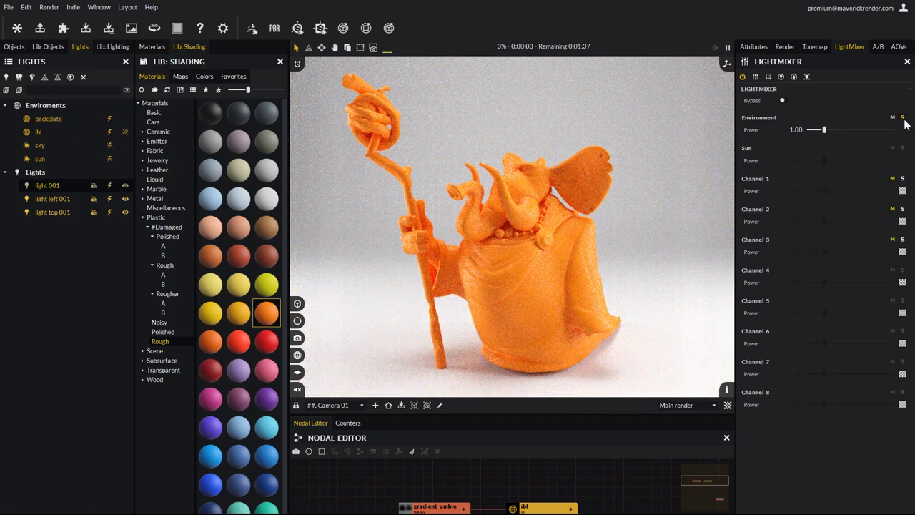
pyautogui.click(903, 118)
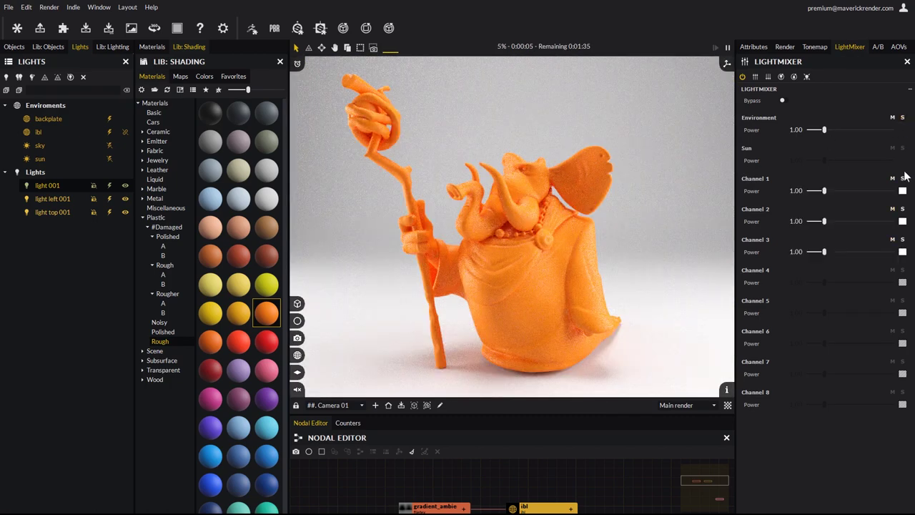
pyautogui.click(903, 179)
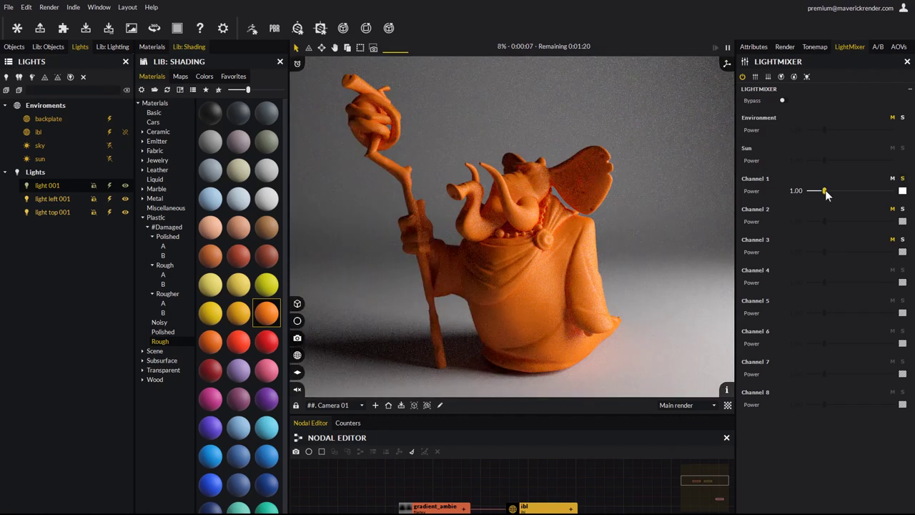
pyautogui.moveTo(826, 192); pyautogui.dragTo(820, 252)
pyautogui.click(903, 210)
pyautogui.click(893, 180)
pyautogui.click(892, 242)
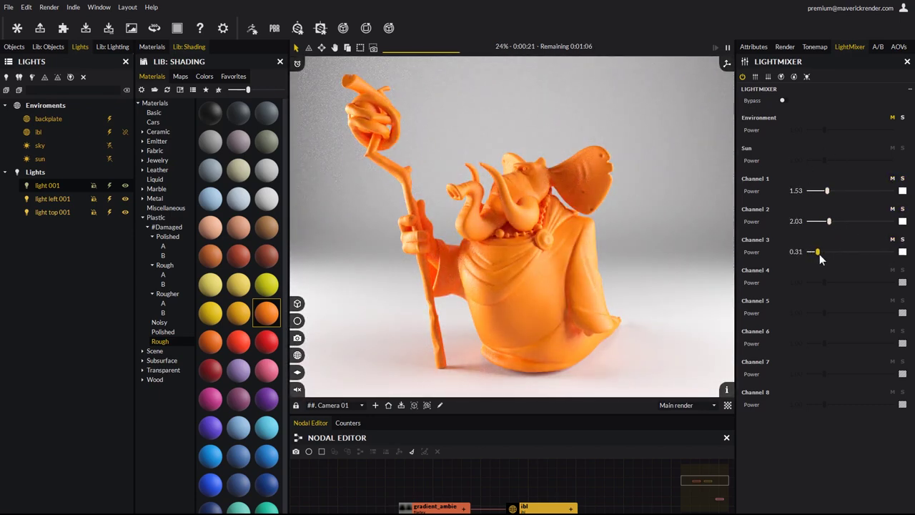
# - Set environment to 0.44, Channel 2 to 1.76 and Channel 3 to 0.44, then consolidate into the lights
pyautogui.click(893, 117)
pyautogui.moveTo(825, 130); pyautogui.dragTo(819, 130)
pyautogui.moveTo(829, 222); pyautogui.dragTo(828, 222)
pyautogui.moveTo(820, 252); pyautogui.dragTo(822, 252)
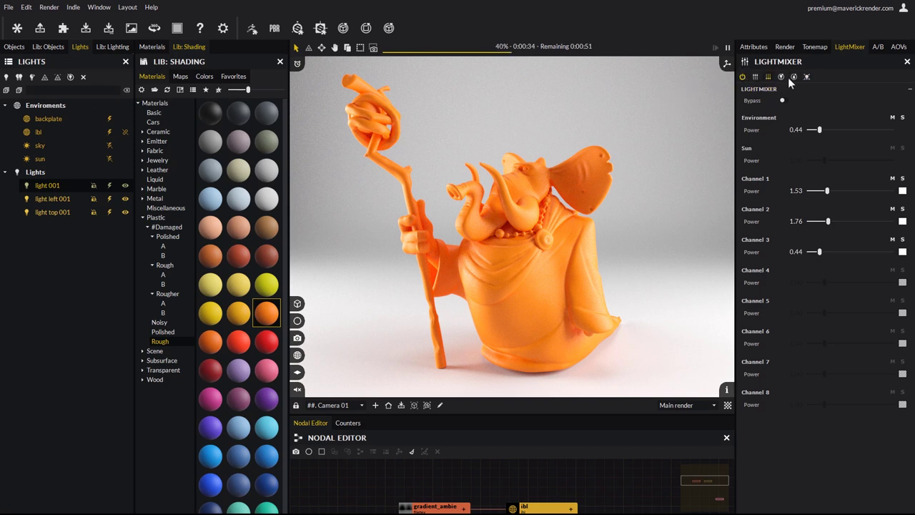
pyautogui.click(807, 76)
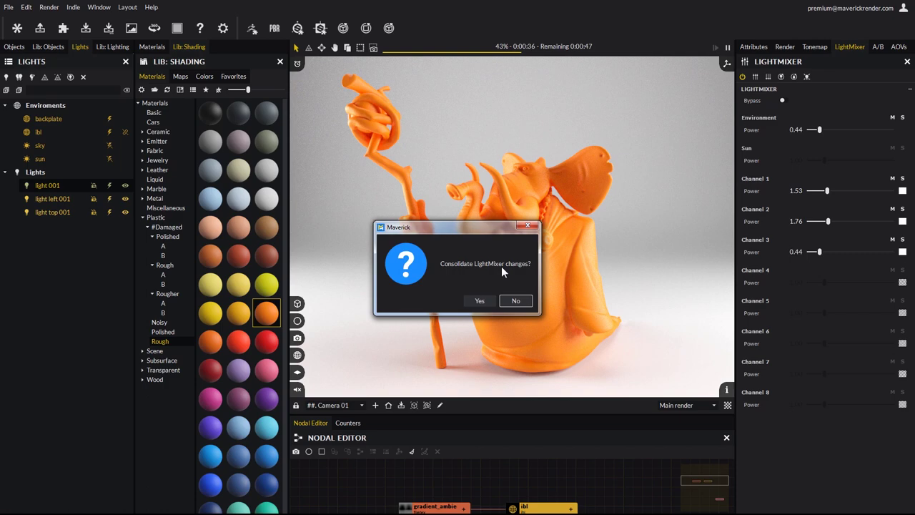
pyautogui.click(479, 301)
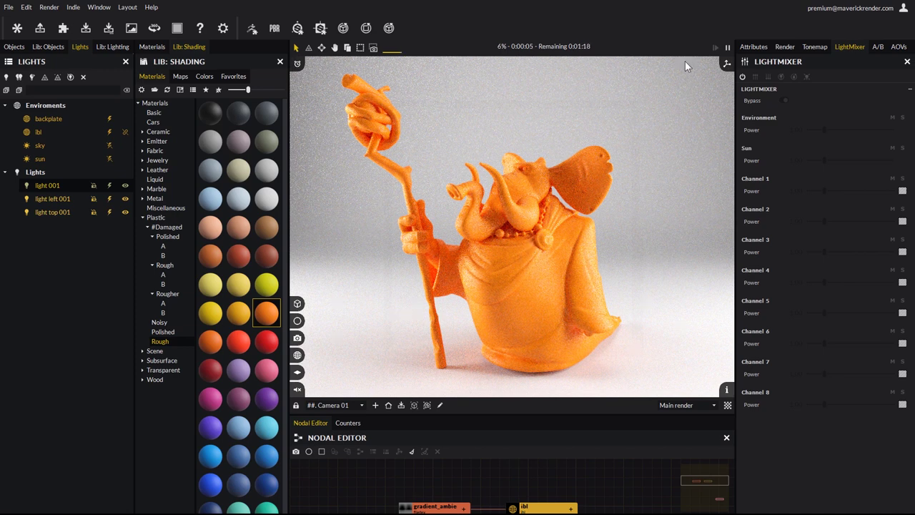
# - Switch the Render preset to Custom resolution with width 1200 and height 900
pyautogui.click(784, 46)
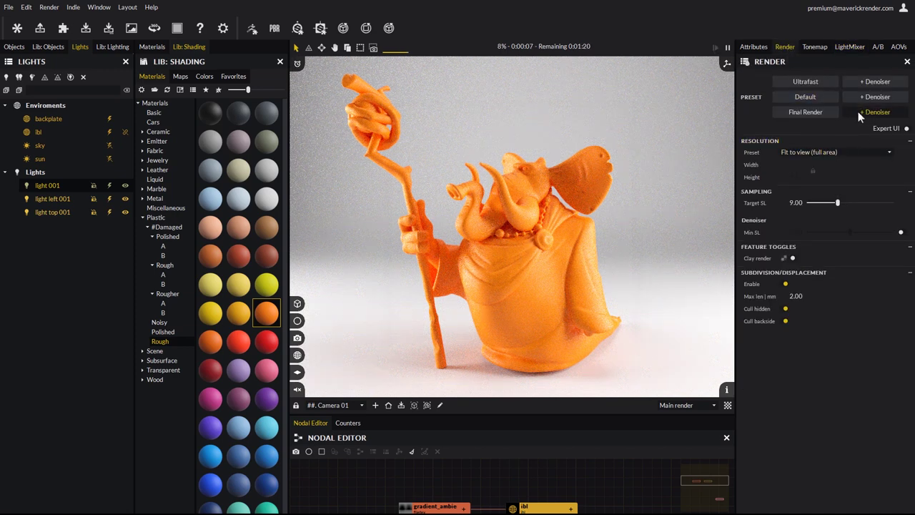
pyautogui.click(823, 151)
pyautogui.click(811, 174)
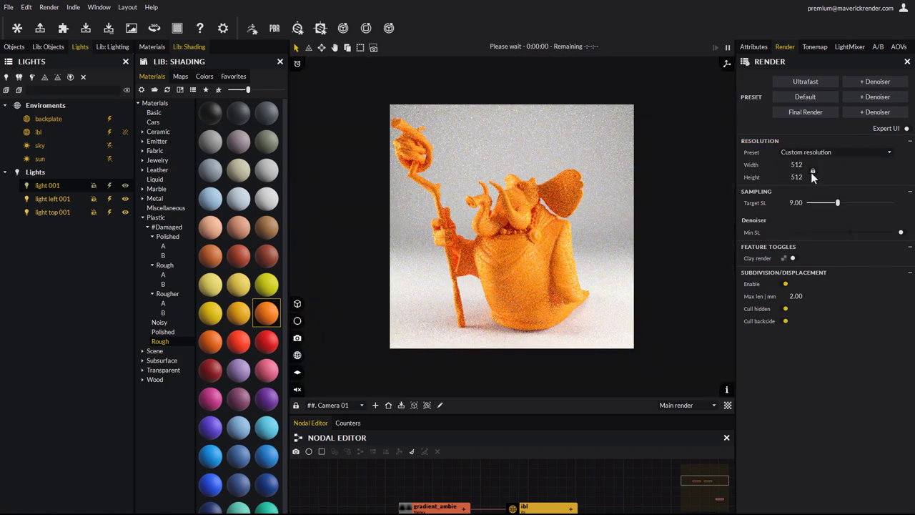
pyautogui.click(797, 164)
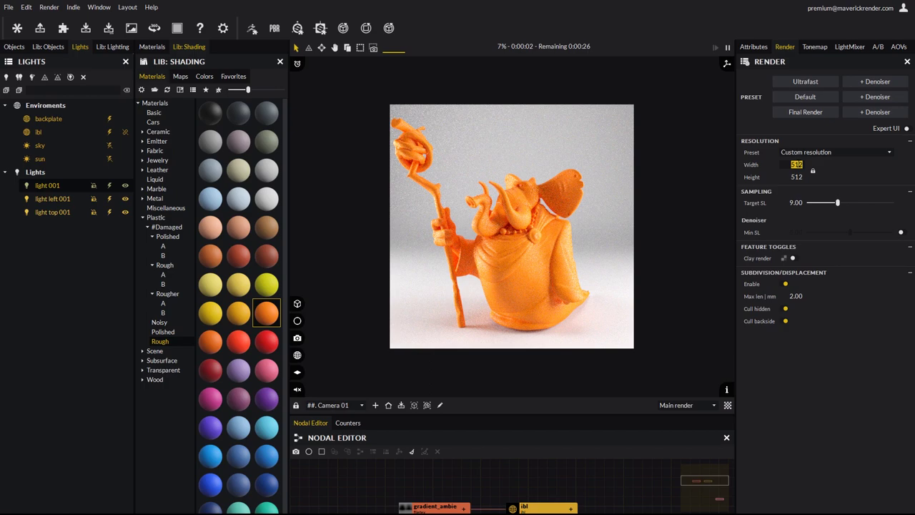
pyautogui.write('1200')
pyautogui.press('Return')
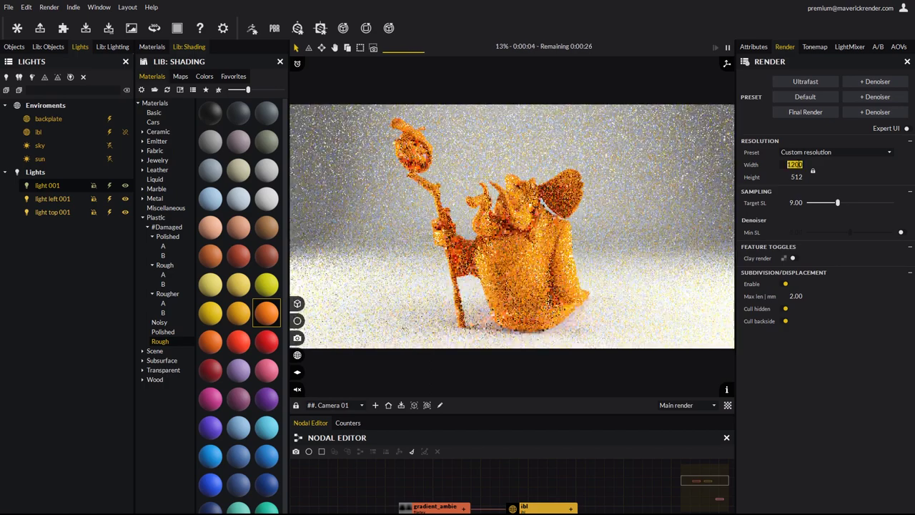
pyautogui.press('Tab')
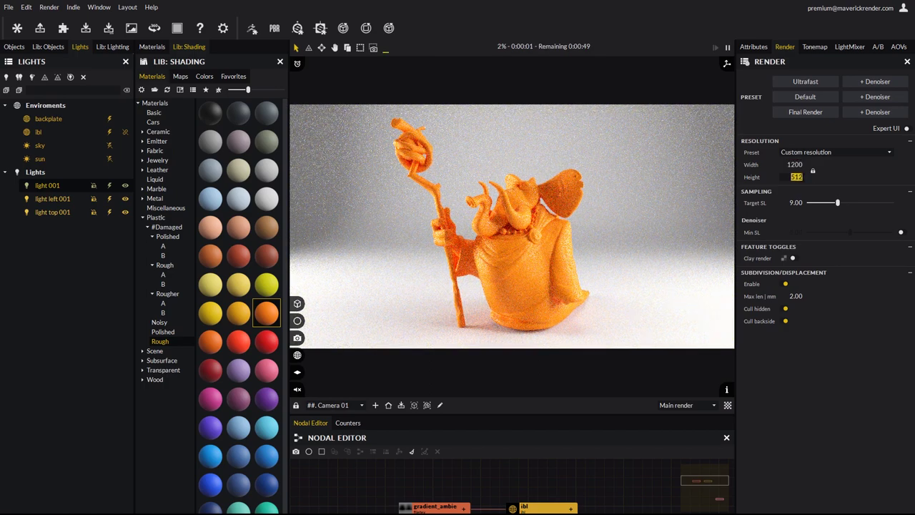
pyautogui.write('900')
pyautogui.press('Return')
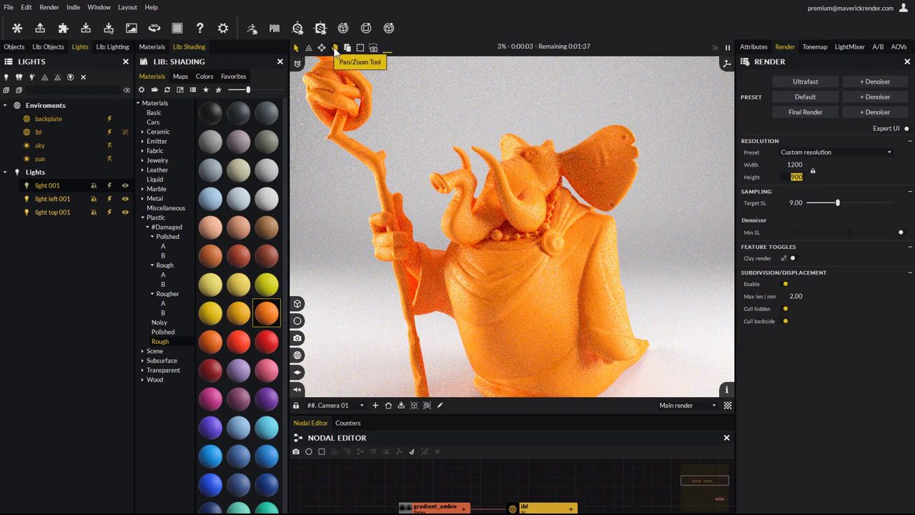
# - Zoom out with the Pan/Zoom tool until the full 1200 × 900 elephant render fits the viewport
pyautogui.click(335, 48)
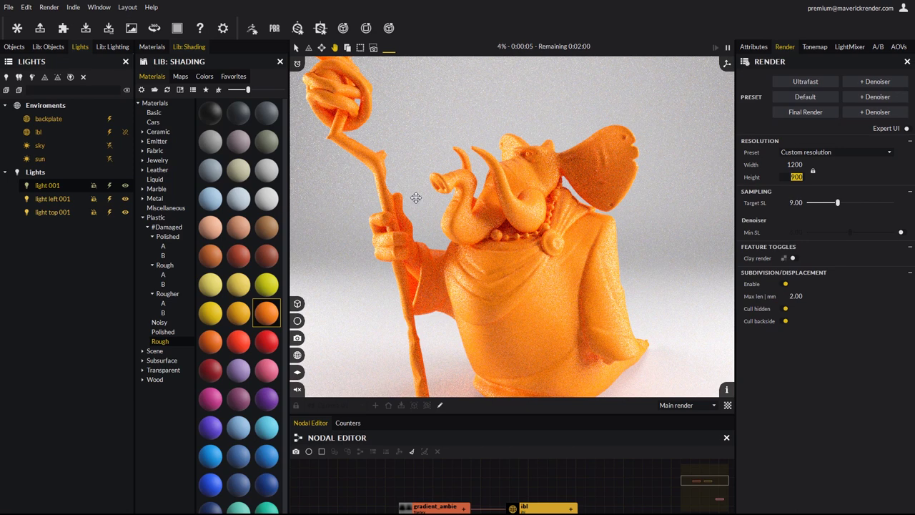
pyautogui.scroll(-2, 415, 197)
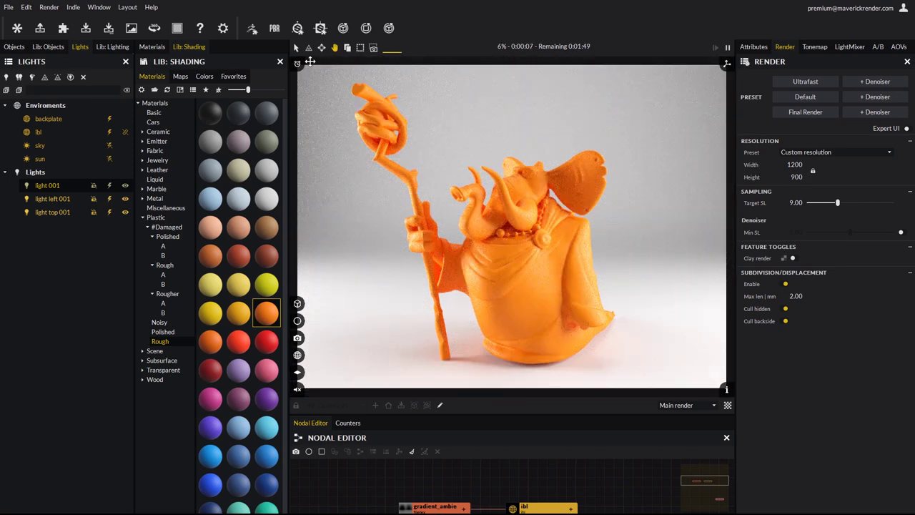
pyautogui.moveTo(368, 71)
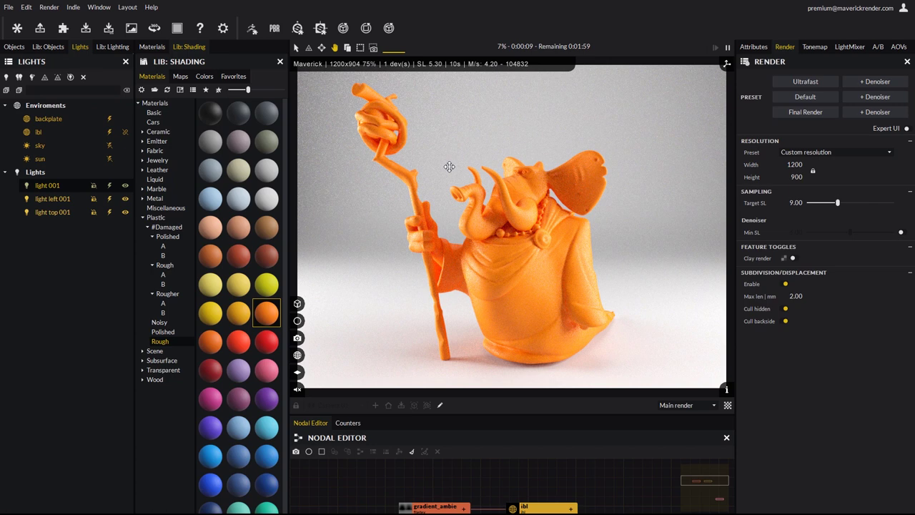
pyautogui.scroll(-3, 451, 166)
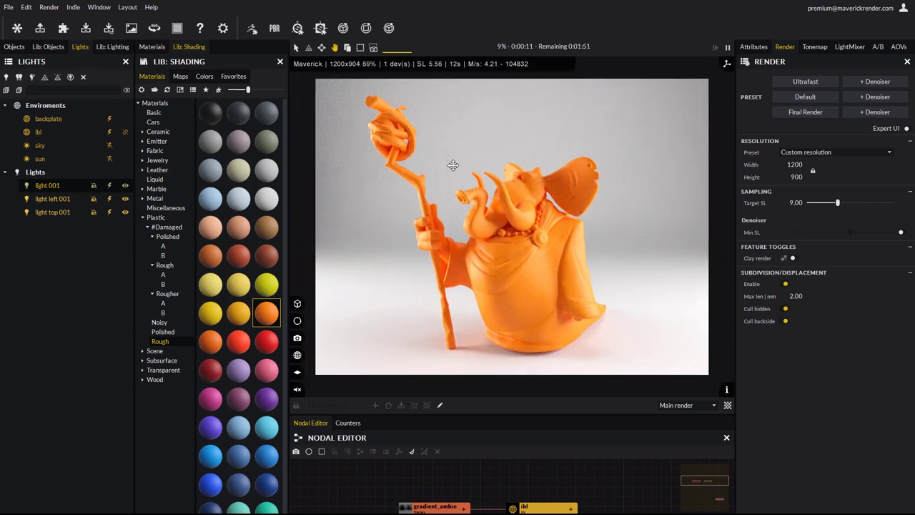
pyautogui.scroll(4, 453, 165)
pyautogui.scroll(-3, 453, 165)
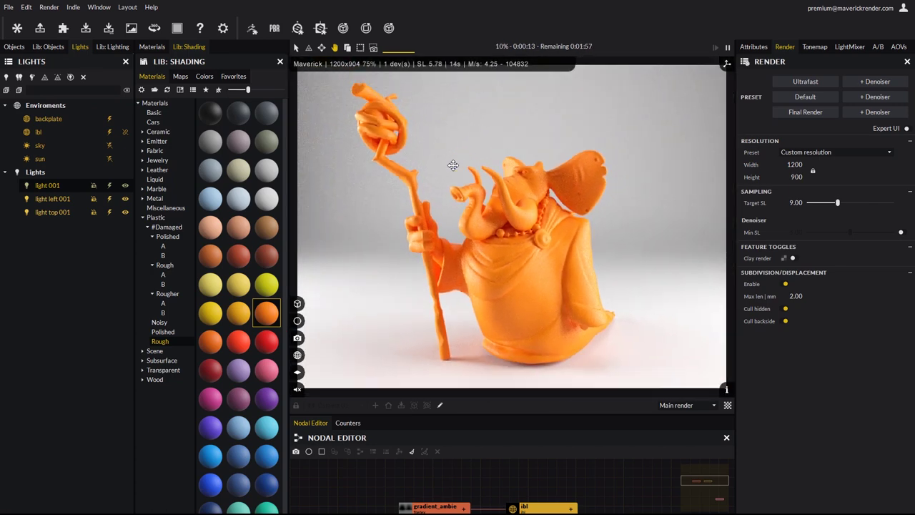
# - Apply the Final Render preset for sampling level 12, then cancel the Save Render dialog
pyautogui.click(810, 112)
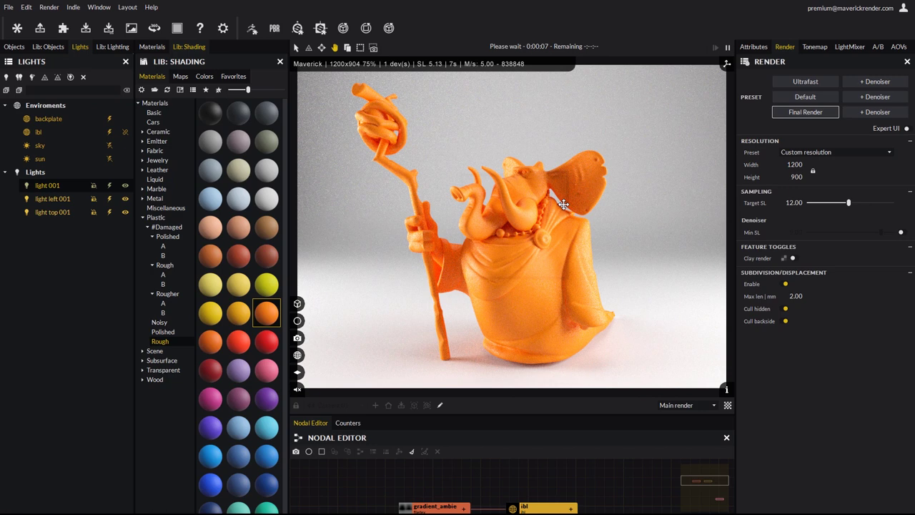
pyautogui.click(132, 28)
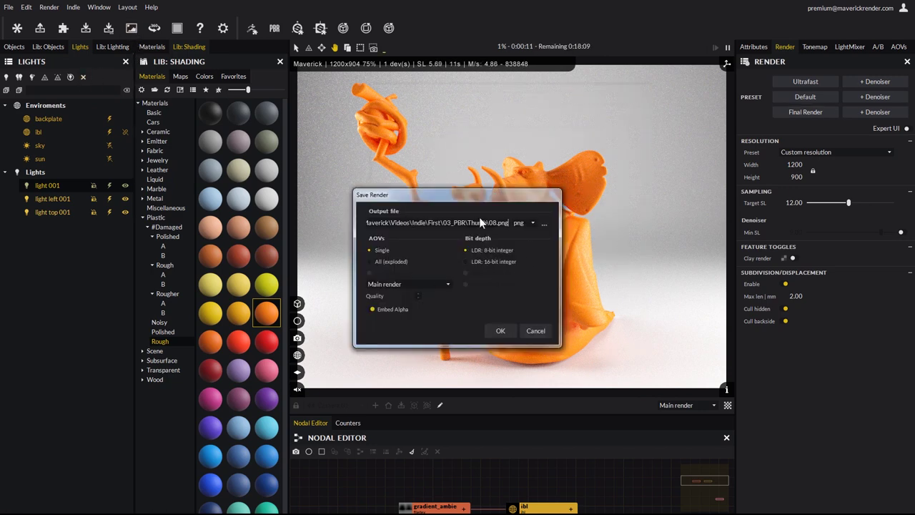
pyautogui.click(537, 332)
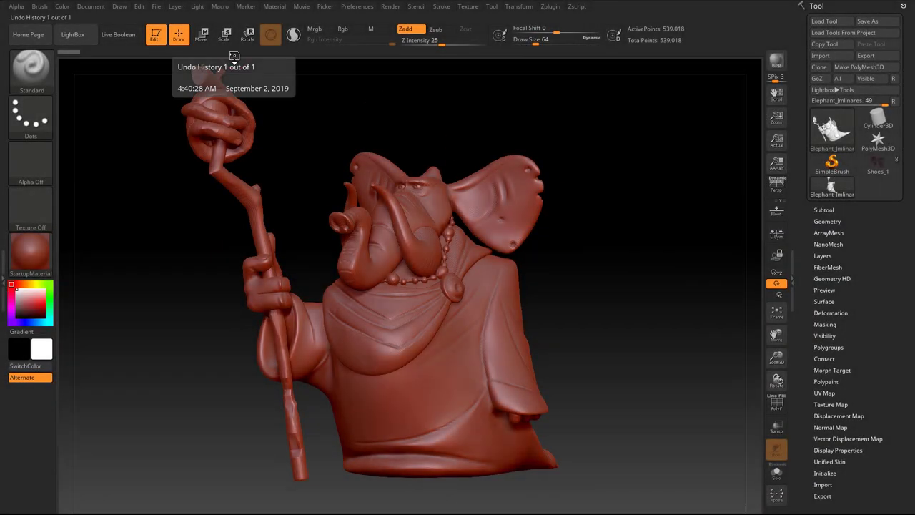
# - Open Earthquake.ZPR from Z > Earthquake without saving the elephant project
pyautogui.click(158, 6)
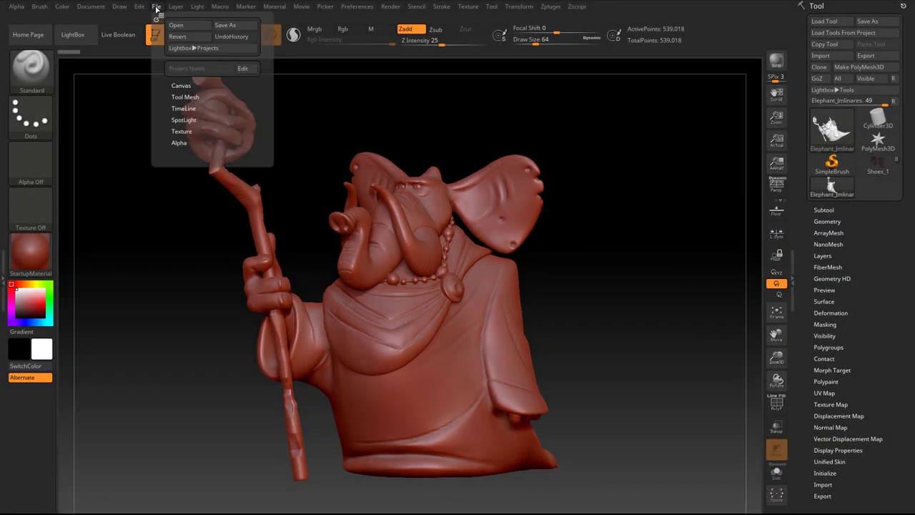
pyautogui.click(189, 26)
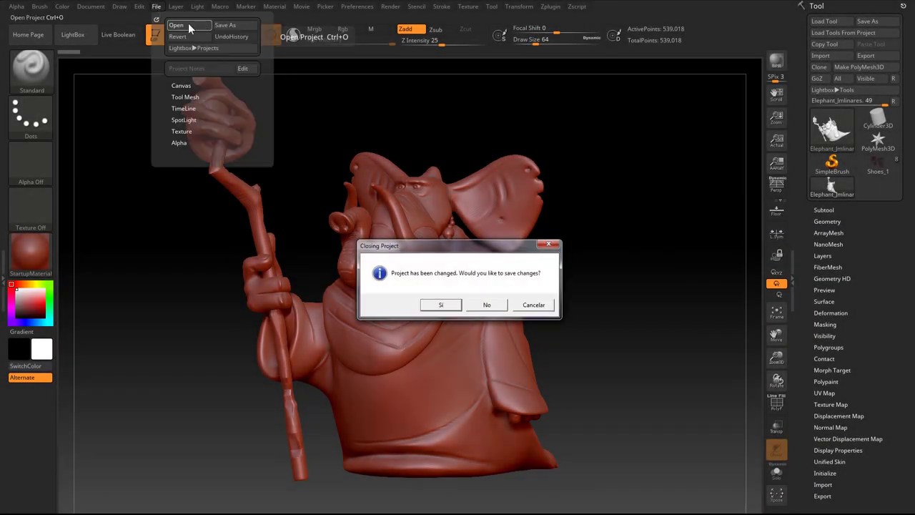
pyautogui.click(489, 306)
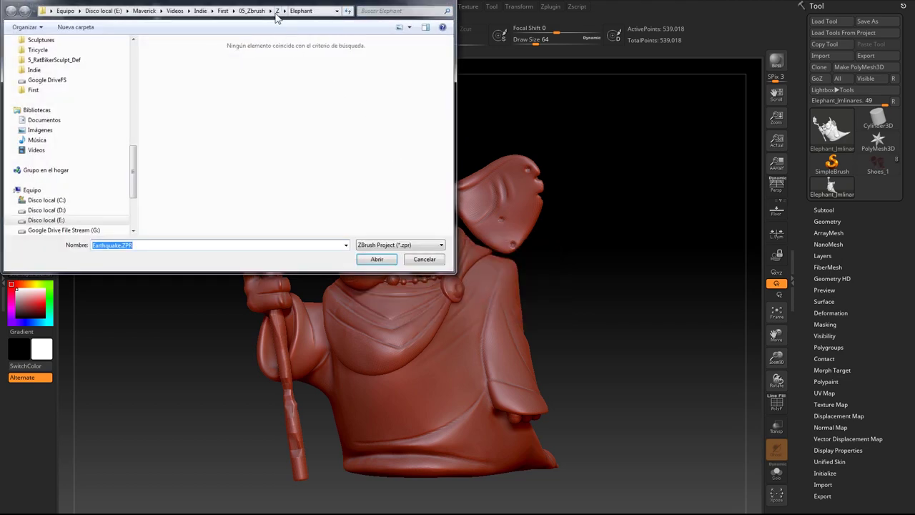
pyautogui.click(277, 11)
pyautogui.doubleClick(172, 64)
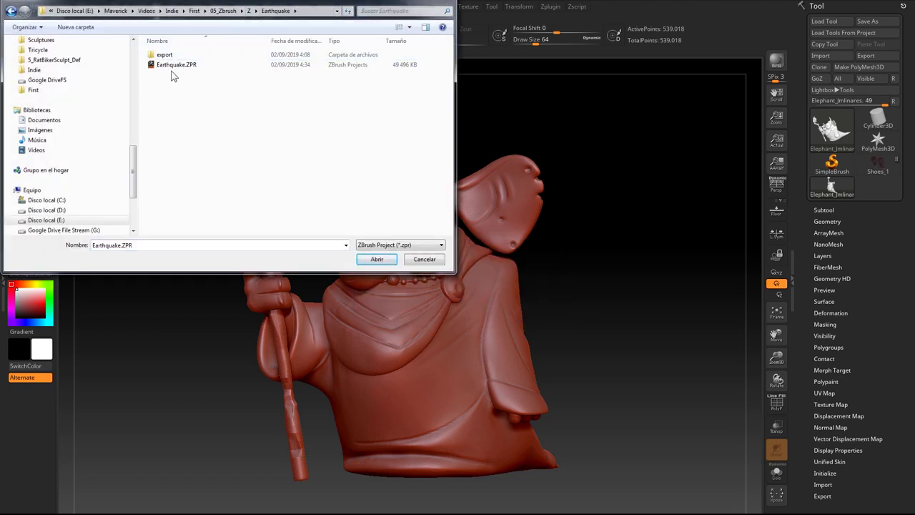
pyautogui.doubleClick(170, 64)
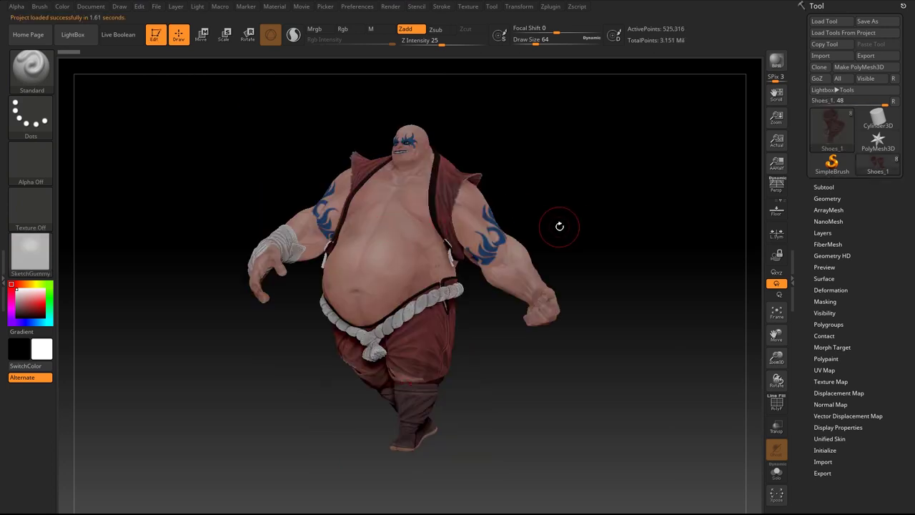
# - Rotate the brawler to check its back, and expand the Subtool list showing Eyes, Teeth_1, Kimono_1
pyautogui.moveTo(551, 224); pyautogui.dragTo(731, 219)
pyautogui.moveTo(515, 196); pyautogui.dragTo(537, 198)
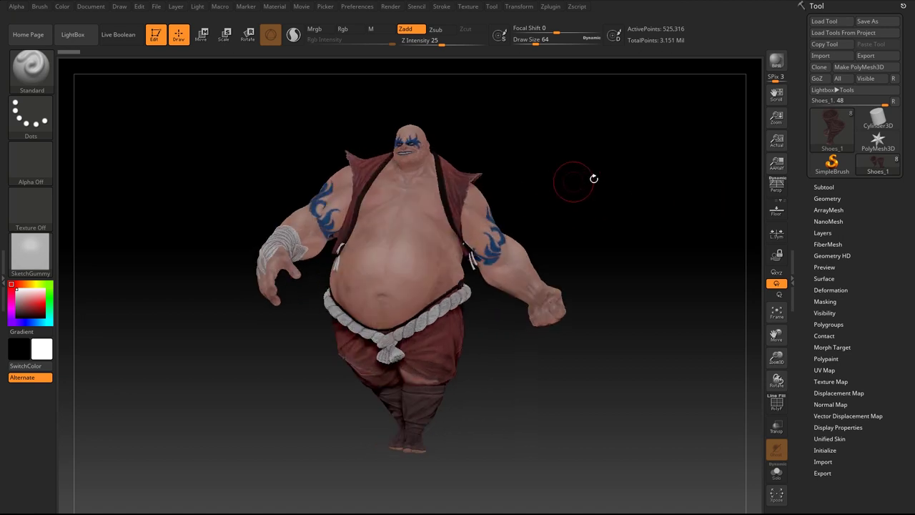
pyautogui.click(824, 187)
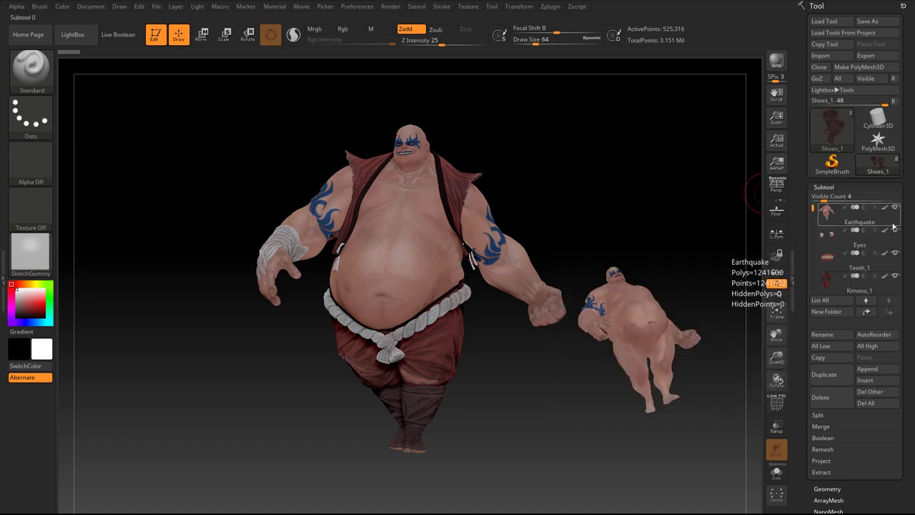
pyautogui.moveTo(826, 227)
pyautogui.moveTo(812, 208)
pyautogui.mouseDown()
pyautogui.moveTo(816, 244)
pyautogui.moveTo(816, 207)
pyautogui.mouseUp()
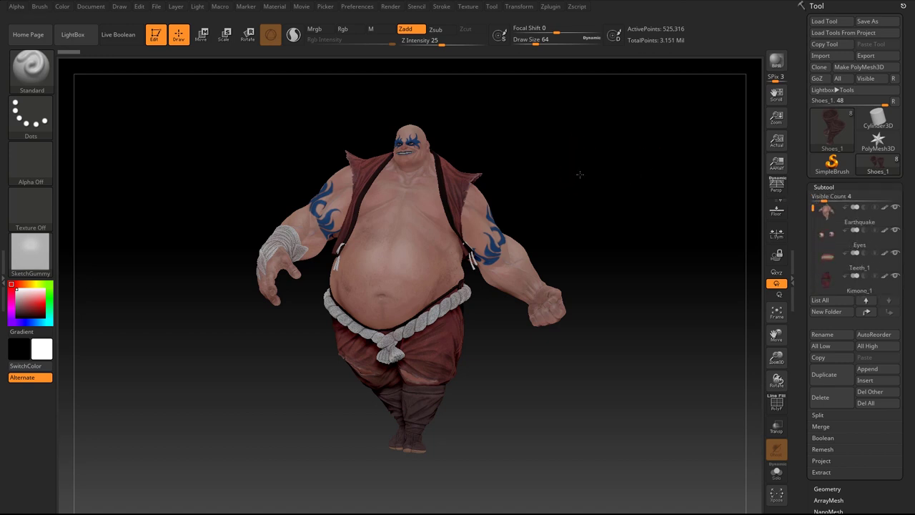
pyautogui.moveTo(580, 174); pyautogui.dragTo(564, 176)
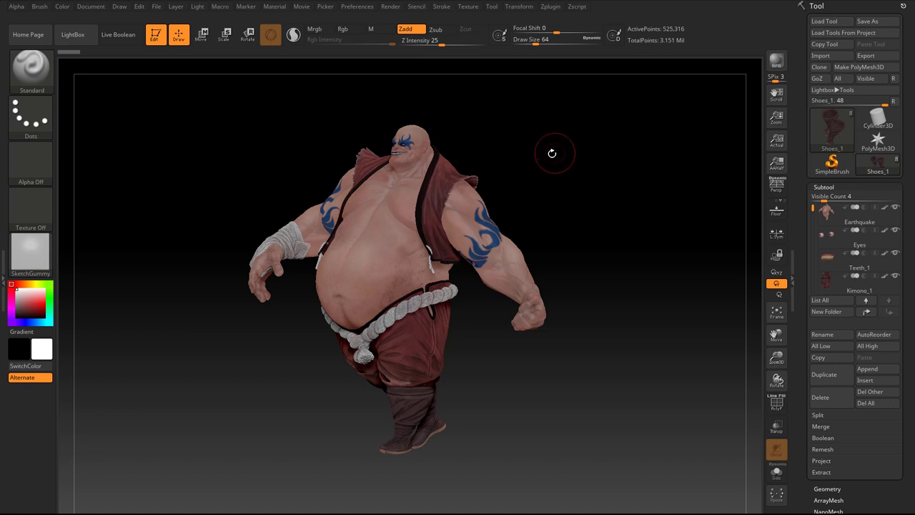
# - Keep normal and polypaint map export, disable ambient occlusion, and expand Normal Map and Mesh Export settings
pyautogui.click(550, 7)
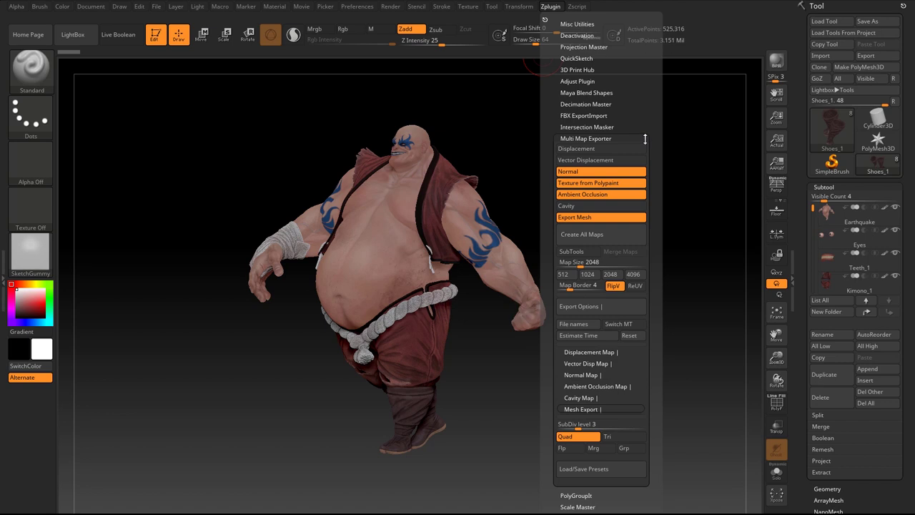
pyautogui.click(580, 172)
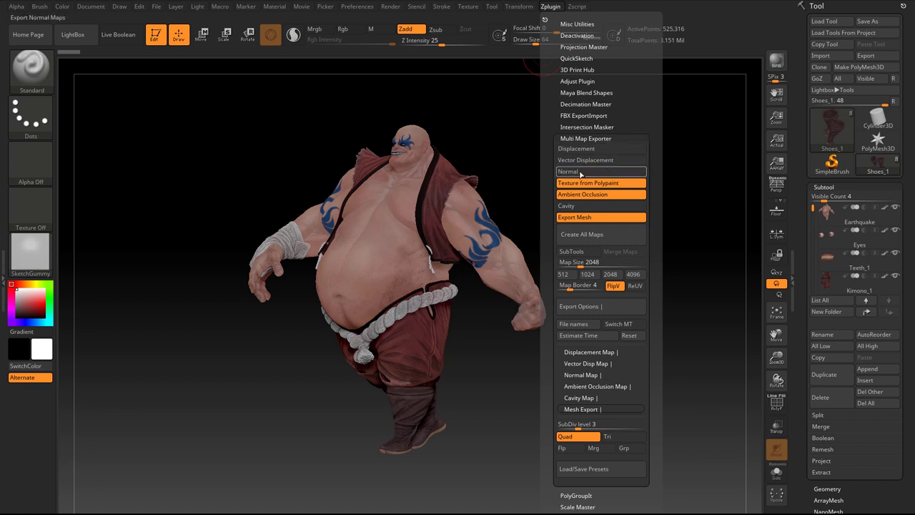
pyautogui.click(580, 172)
pyautogui.click(579, 188)
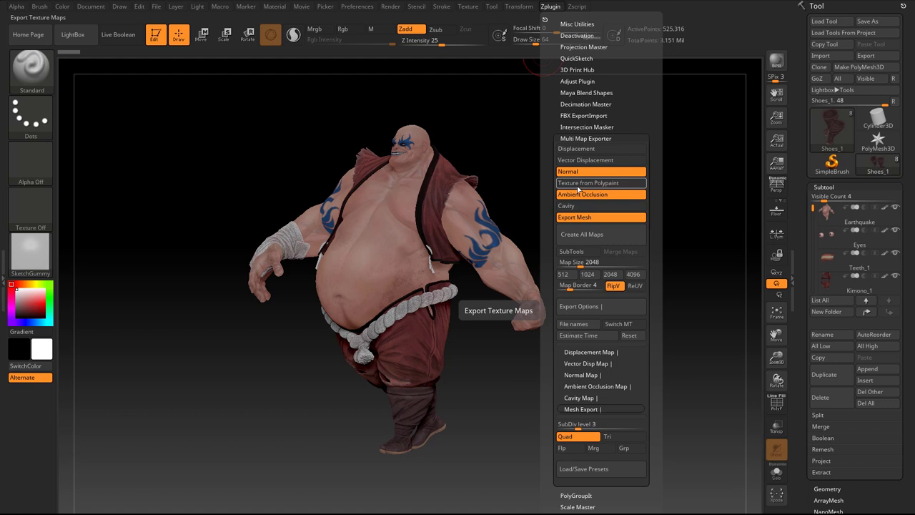
pyautogui.click(578, 187)
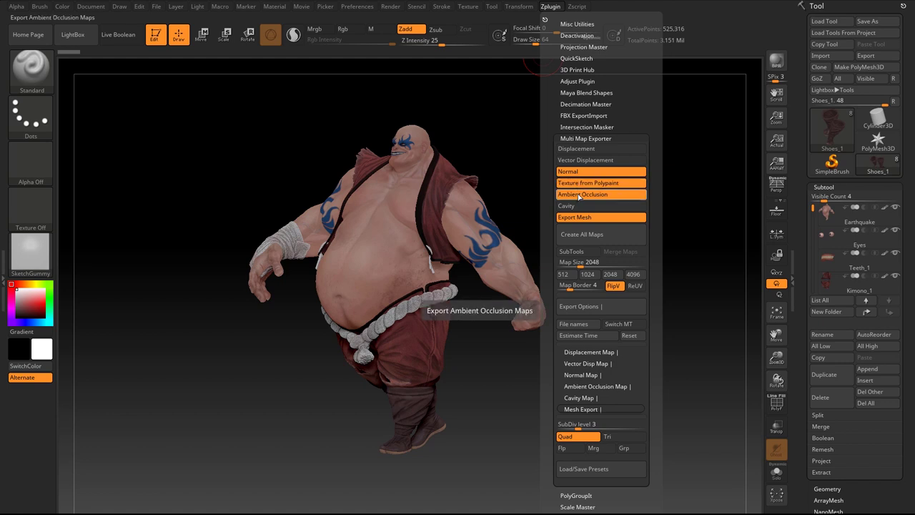
pyautogui.click(580, 194)
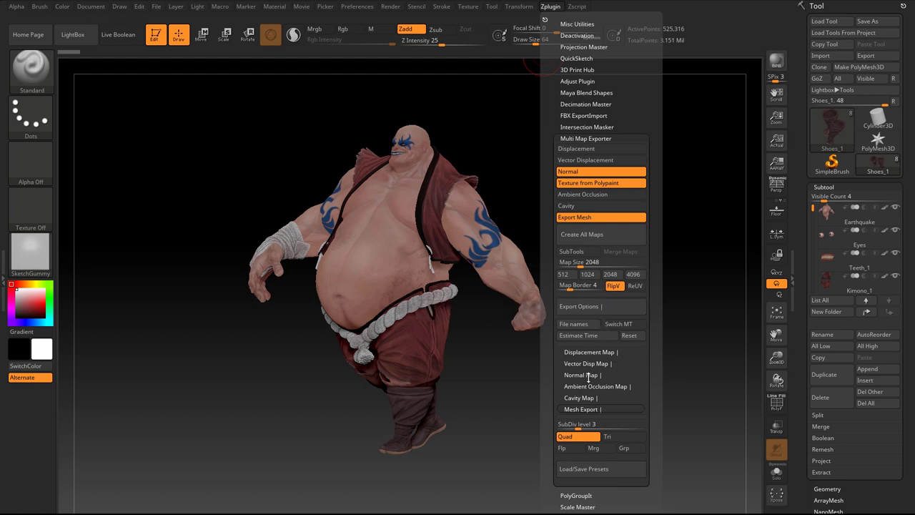
pyautogui.click(588, 375)
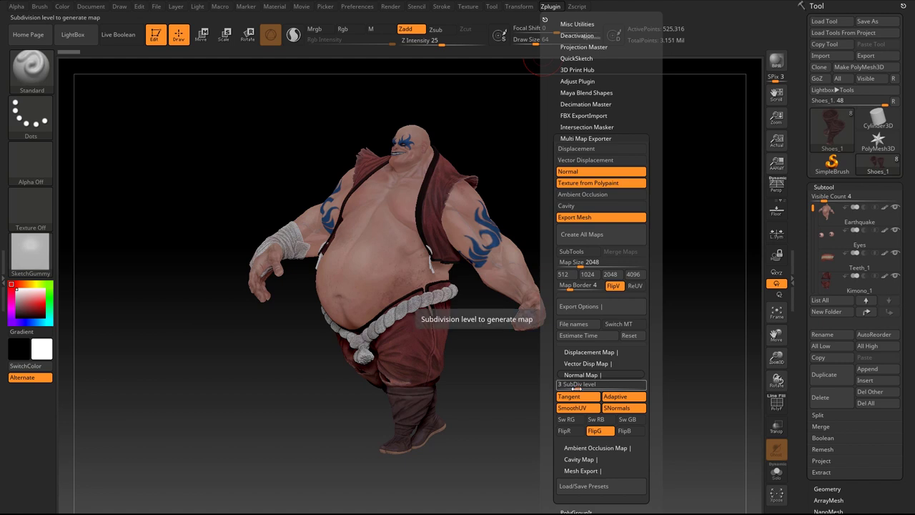
pyautogui.click(582, 470)
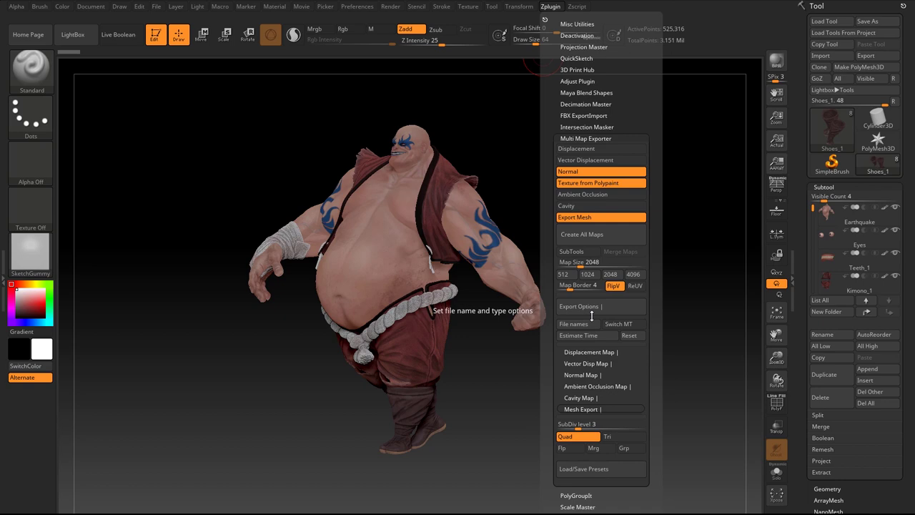
# - Create all maps and save them as Shoes_1.tif to export the subtools' TIF maps
pyautogui.click(593, 239)
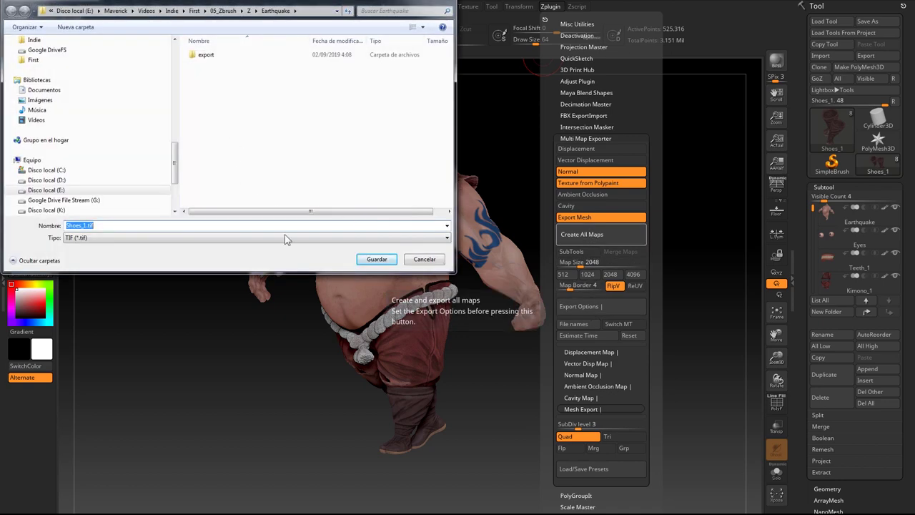
pyautogui.click(371, 262)
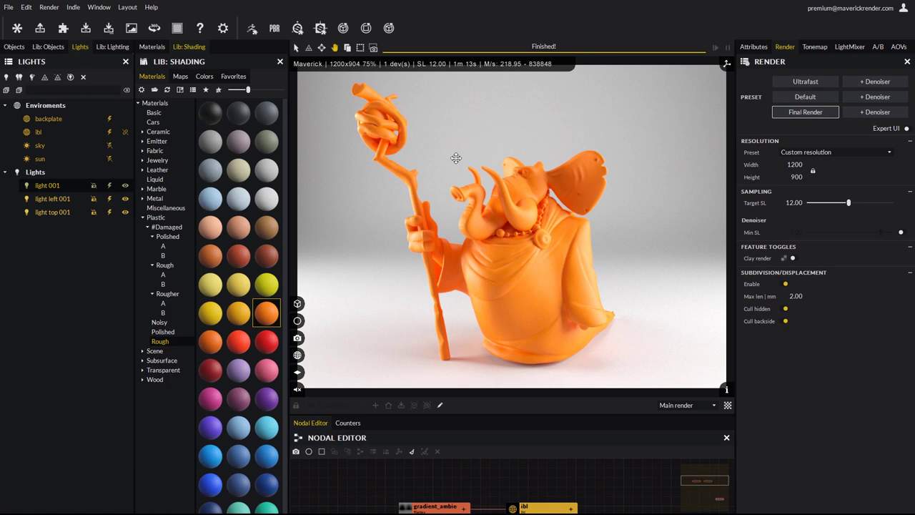
# - Import Belt_1.OBJ from Z > Earthquake > export with the ZBrush importer
pyautogui.click(251, 35)
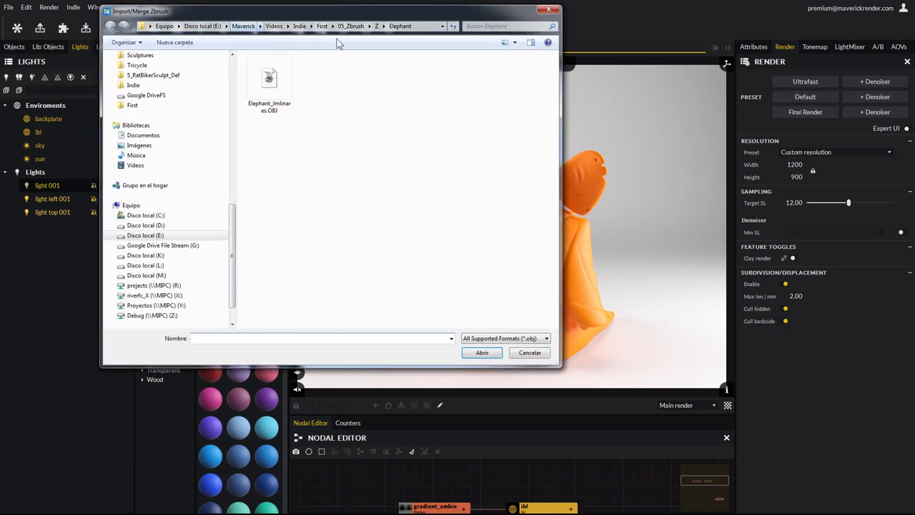
pyautogui.click(376, 26)
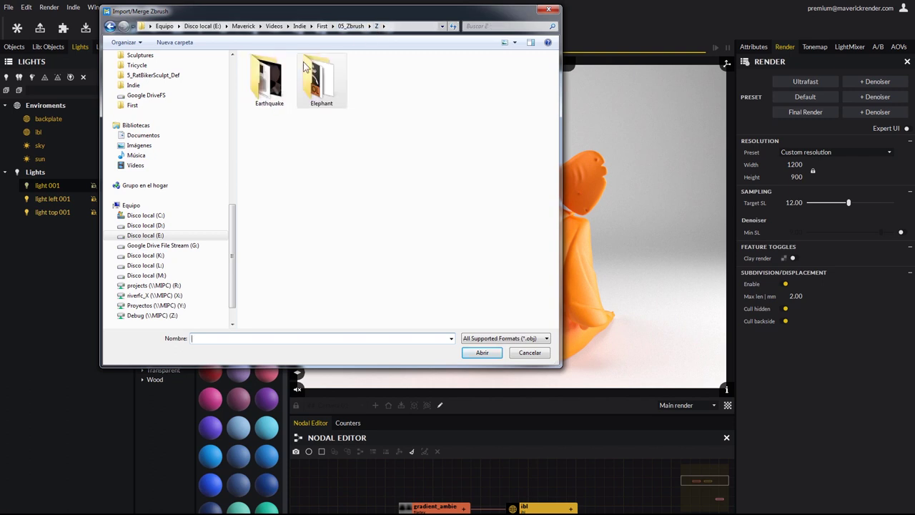
pyautogui.doubleClick(269, 77)
pyautogui.doubleClick(269, 78)
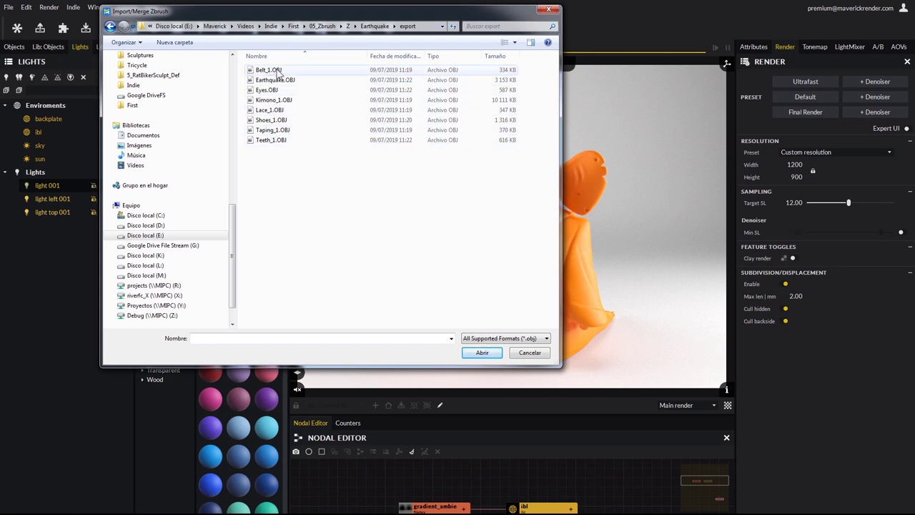
pyautogui.doubleClick(268, 70)
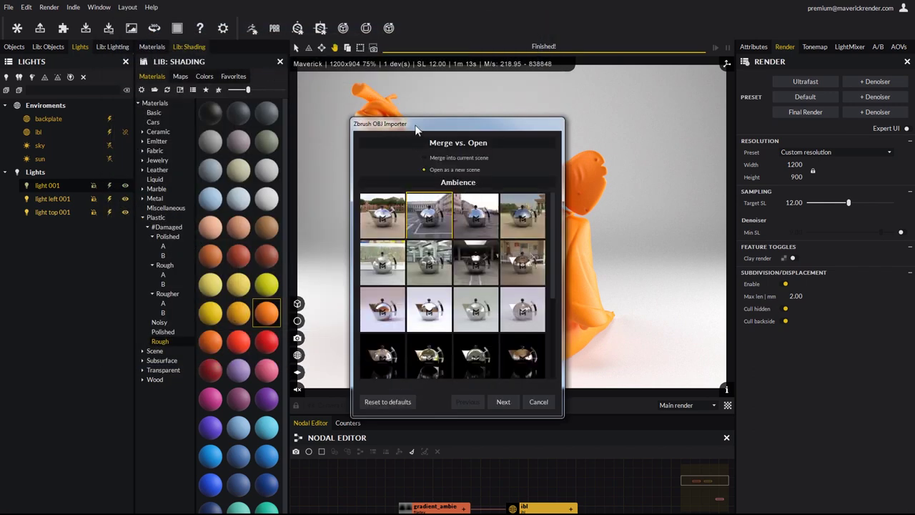
# - Open the import as a new scene with another ambience, then proceed past preview, scale and materials
pyautogui.moveTo(415, 126); pyautogui.dragTo(414, 106)
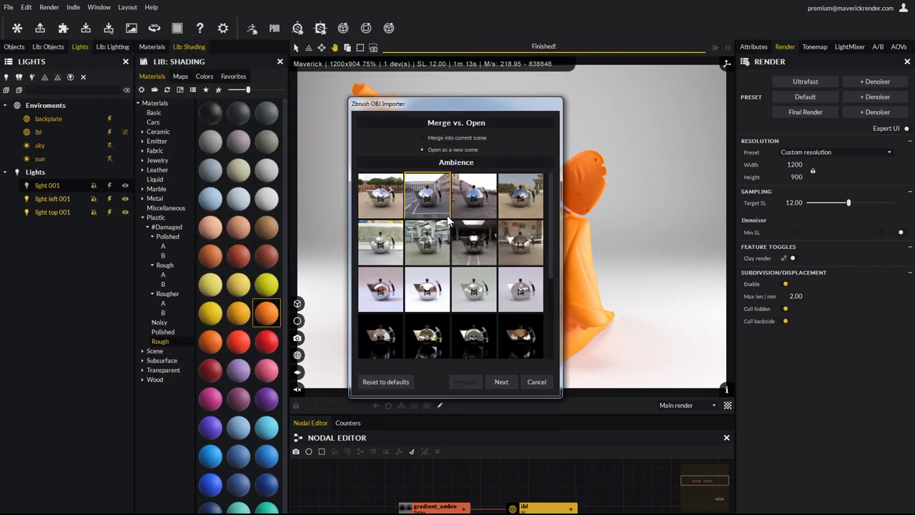
pyautogui.click(466, 213)
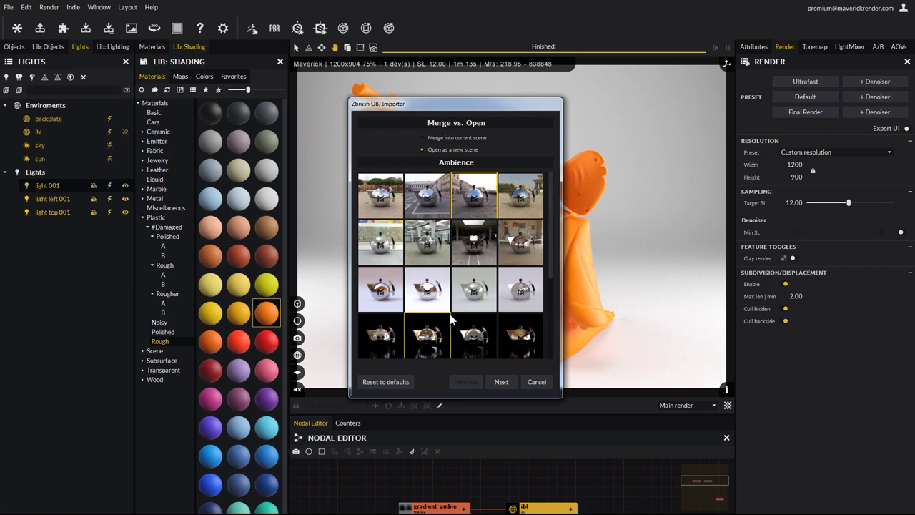
pyautogui.click(526, 247)
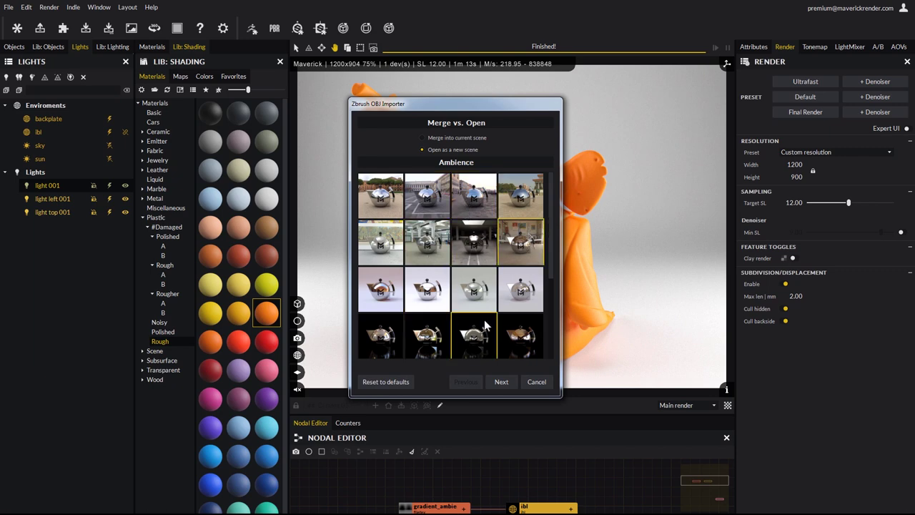
pyautogui.click(502, 382)
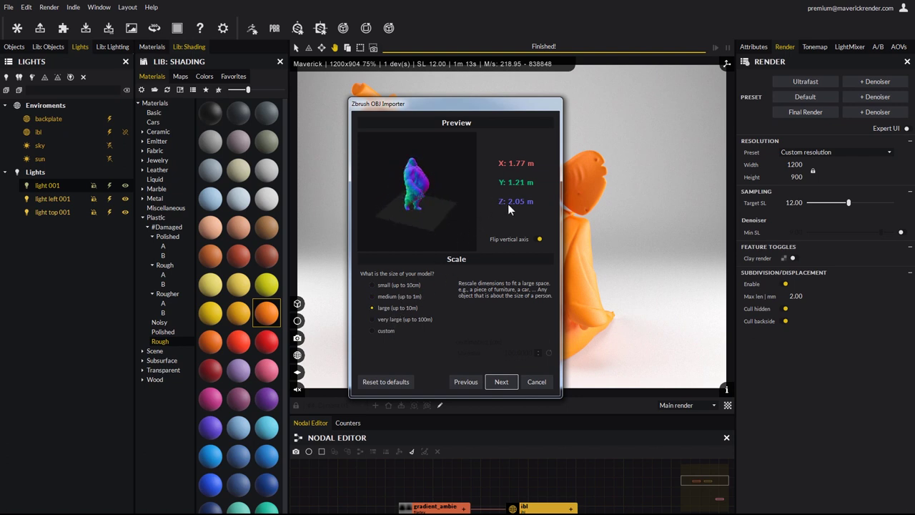
pyautogui.click(494, 381)
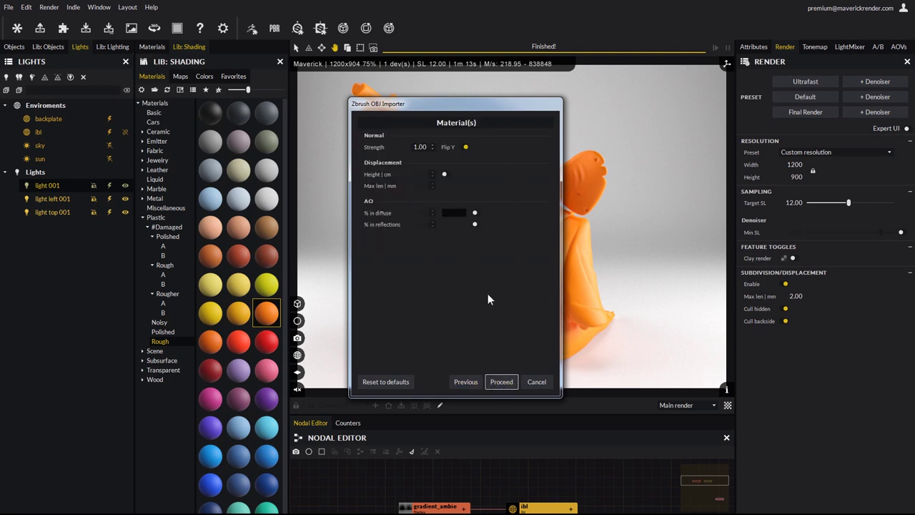
pyautogui.click(501, 381)
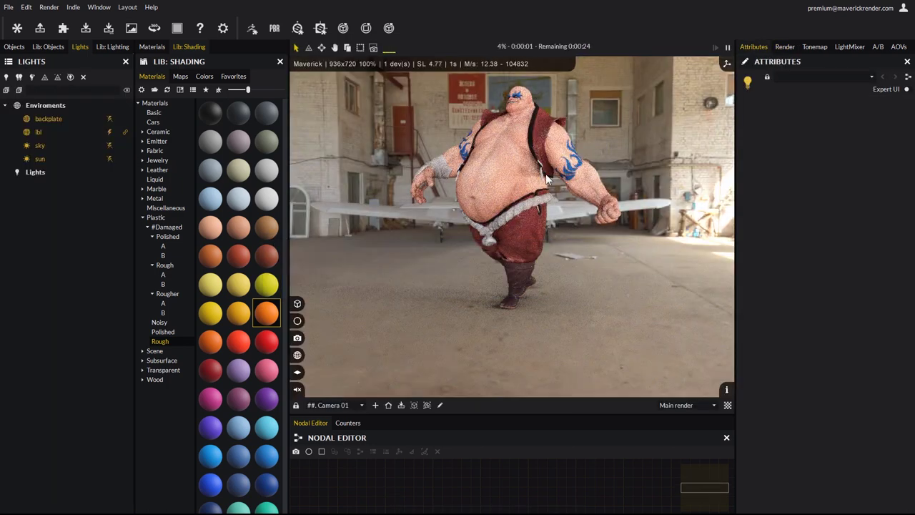
# - Reframe the brawler and toggle Belt_1, Earthquake and Eyes off and on in the Objects list
pyautogui.moveTo(545, 179); pyautogui.dragTo(560, 261)
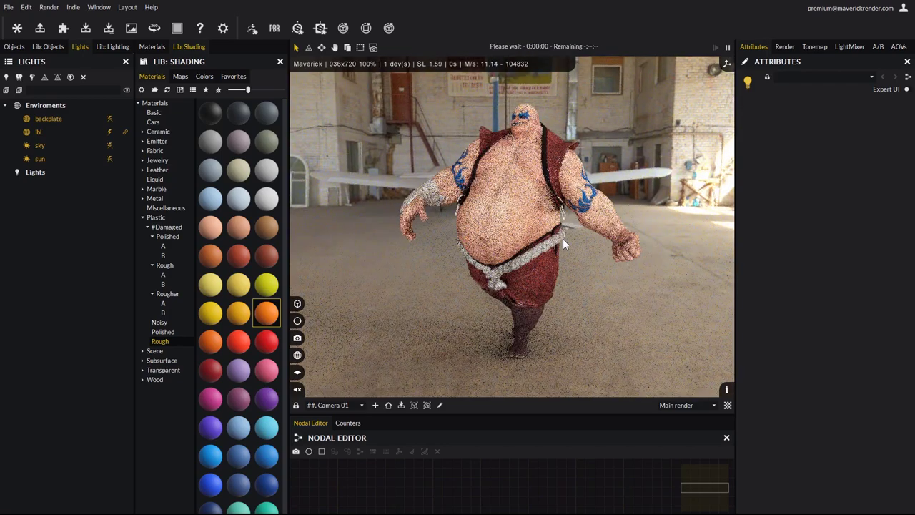
pyautogui.click(20, 47)
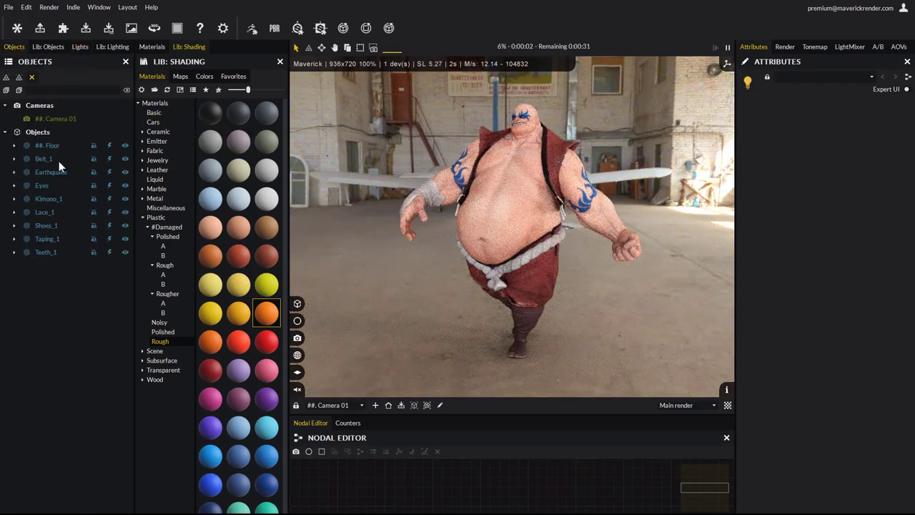
pyautogui.click(111, 158)
pyautogui.click(111, 160)
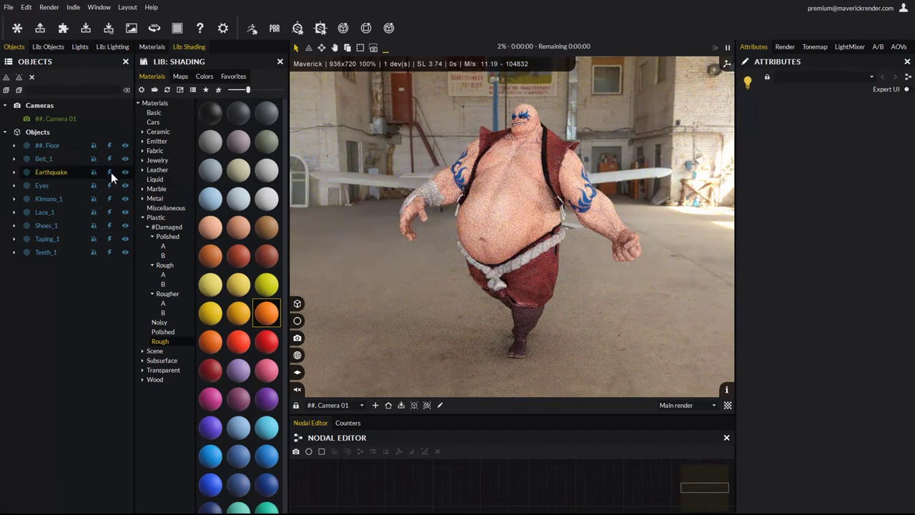
pyautogui.click(110, 173)
pyautogui.click(110, 173)
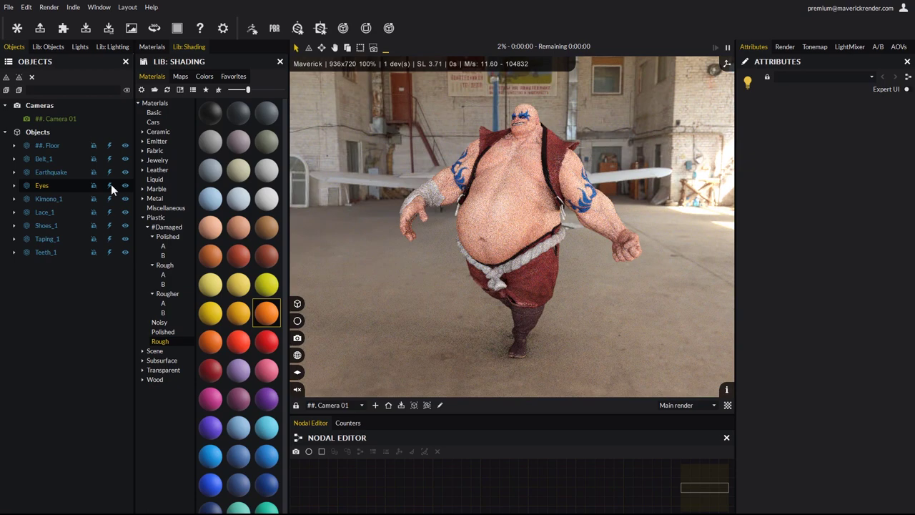
pyautogui.click(110, 184)
pyautogui.click(110, 183)
# - Purge the unused Default Material entries, reframe the camera, and show the Lib: Lighting ambiences
pyautogui.click(155, 47)
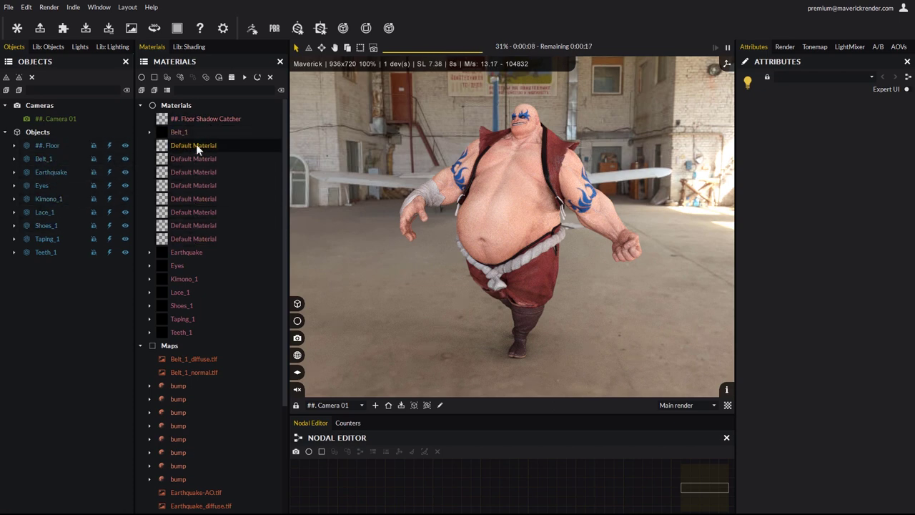
pyautogui.click(257, 78)
pyautogui.click(519, 301)
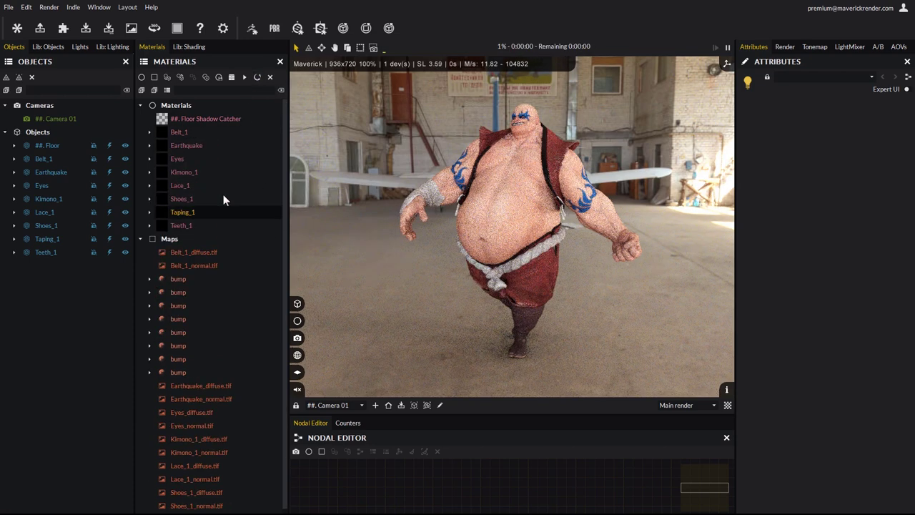
pyautogui.moveTo(572, 304); pyautogui.dragTo(554, 276)
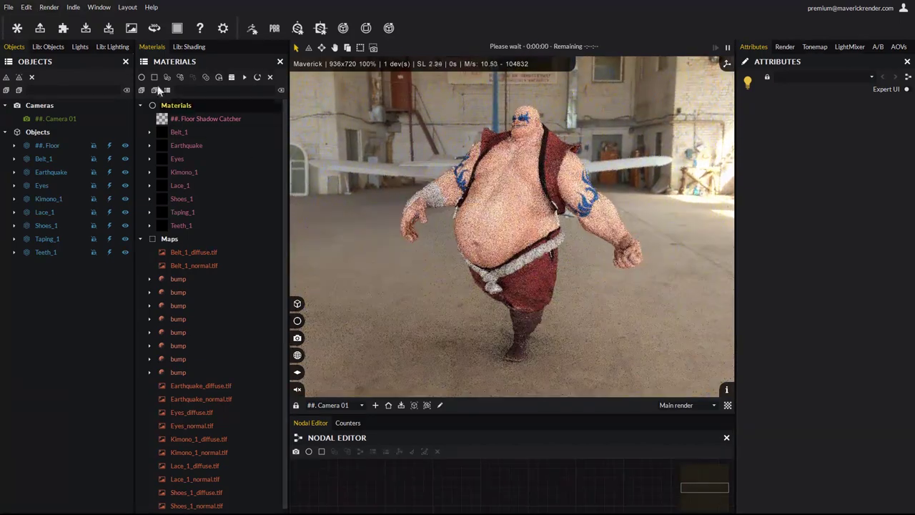
pyautogui.click(106, 47)
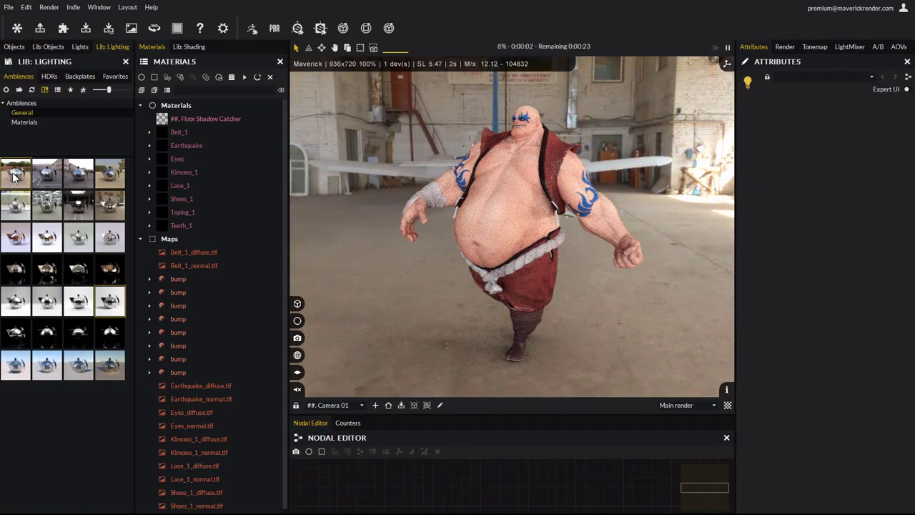
# - Try outdoor, white studio and dark ambiences on the brawler, finishing with the dark gradient studio ambience
pyautogui.moveTo(13, 177); pyautogui.dragTo(403, 300)
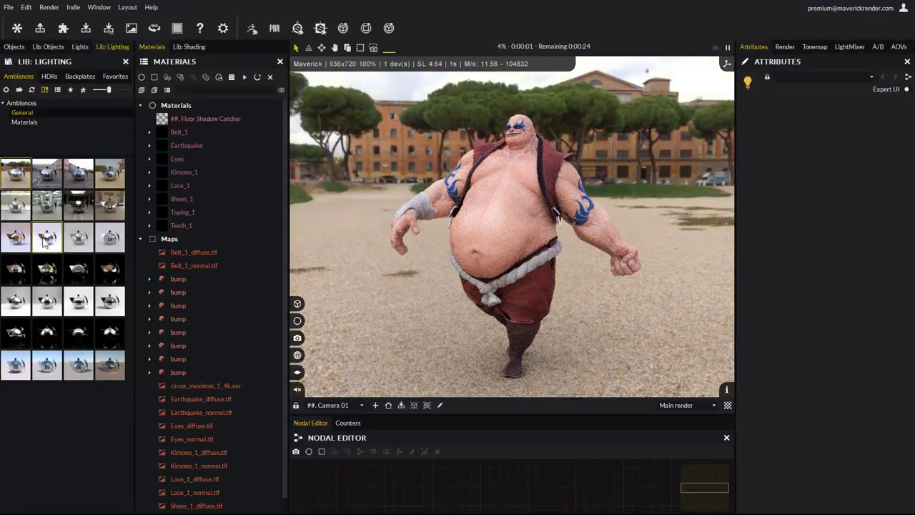
pyautogui.moveTo(47, 243); pyautogui.dragTo(515, 264)
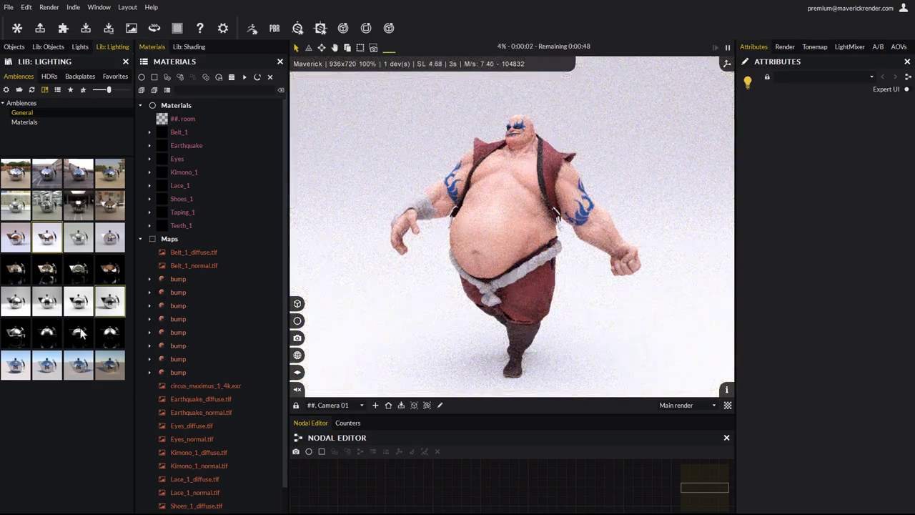
pyautogui.moveTo(109, 339); pyautogui.dragTo(451, 323)
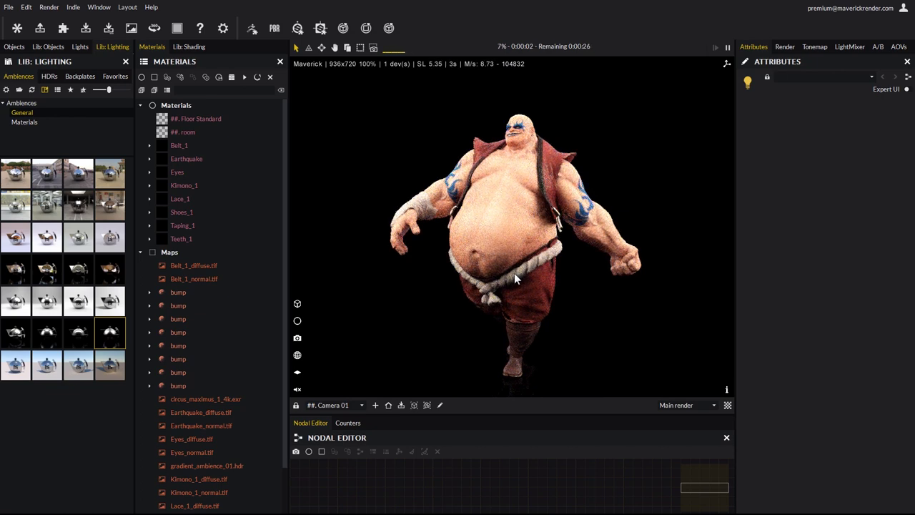
pyautogui.moveTo(489, 267); pyautogui.dragTo(518, 261)
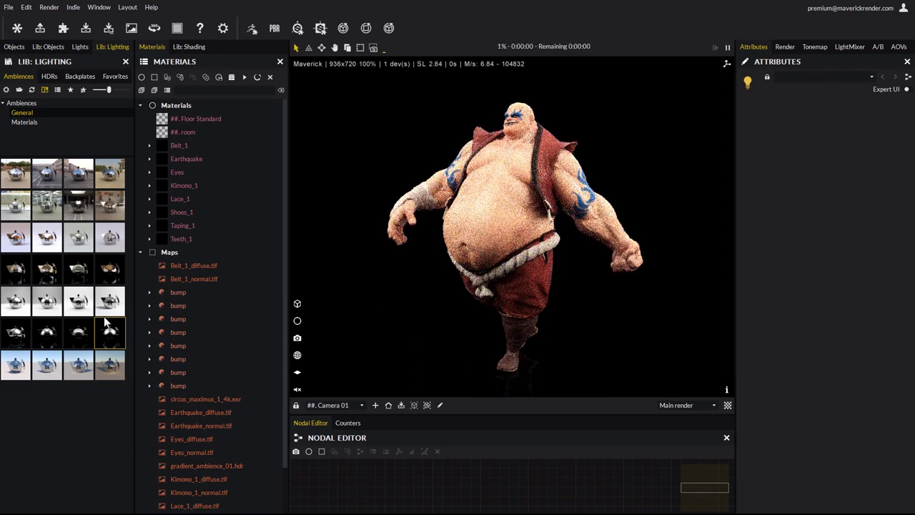
pyautogui.moveTo(47, 330); pyautogui.dragTo(489, 276)
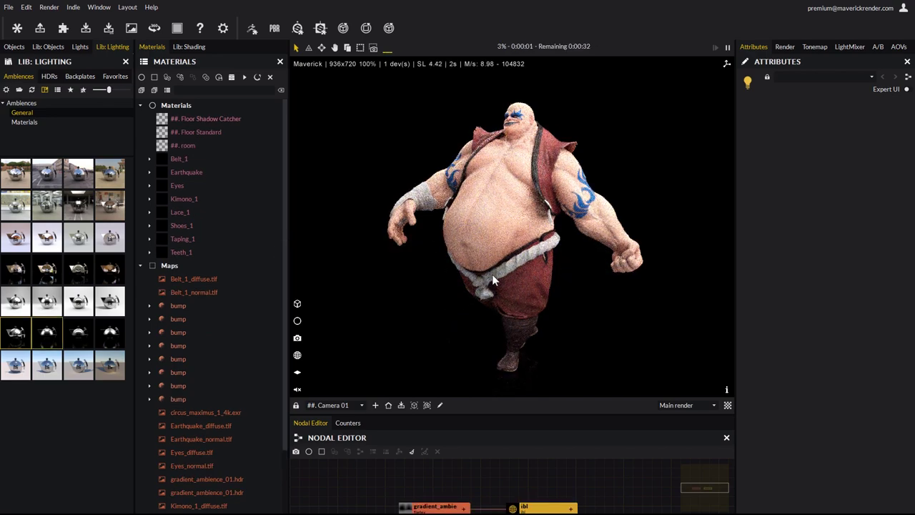